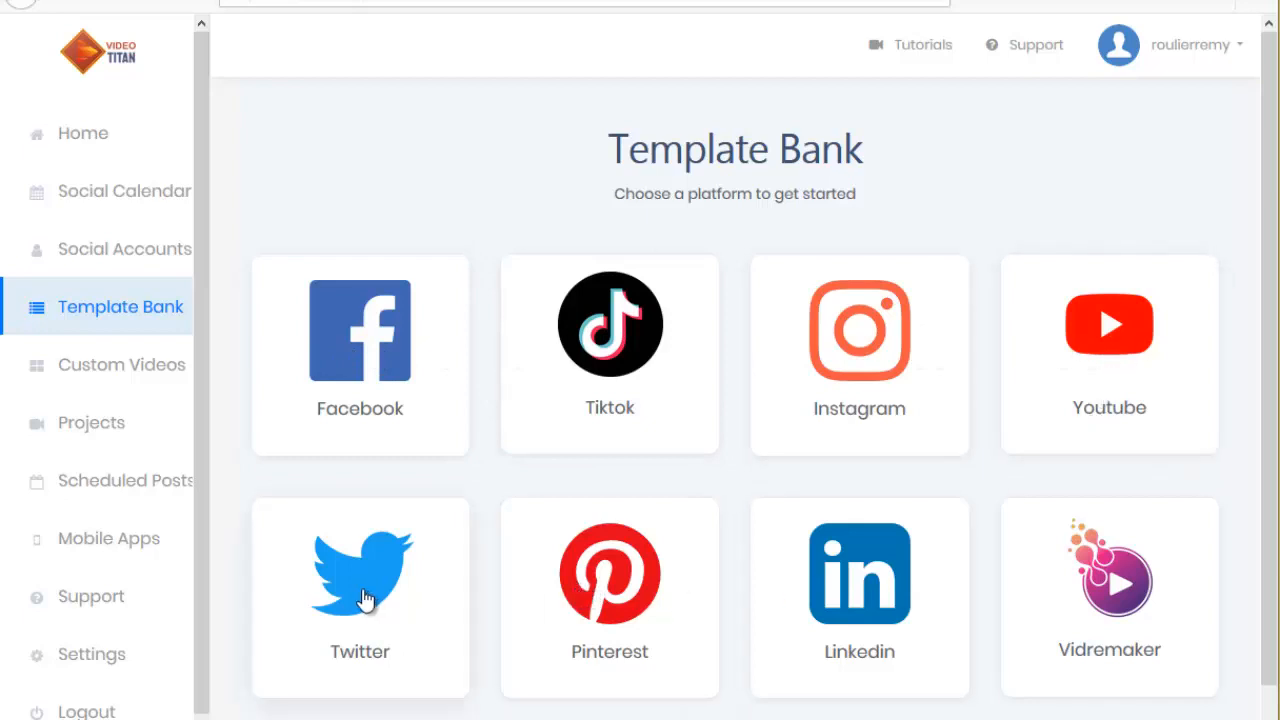
# Open the TikTok template collection and look through the available video templates
pyautogui.click(622, 340)
pyautogui.scroll(-4, 797, 346)
pyautogui.scroll(2, 464, 350)
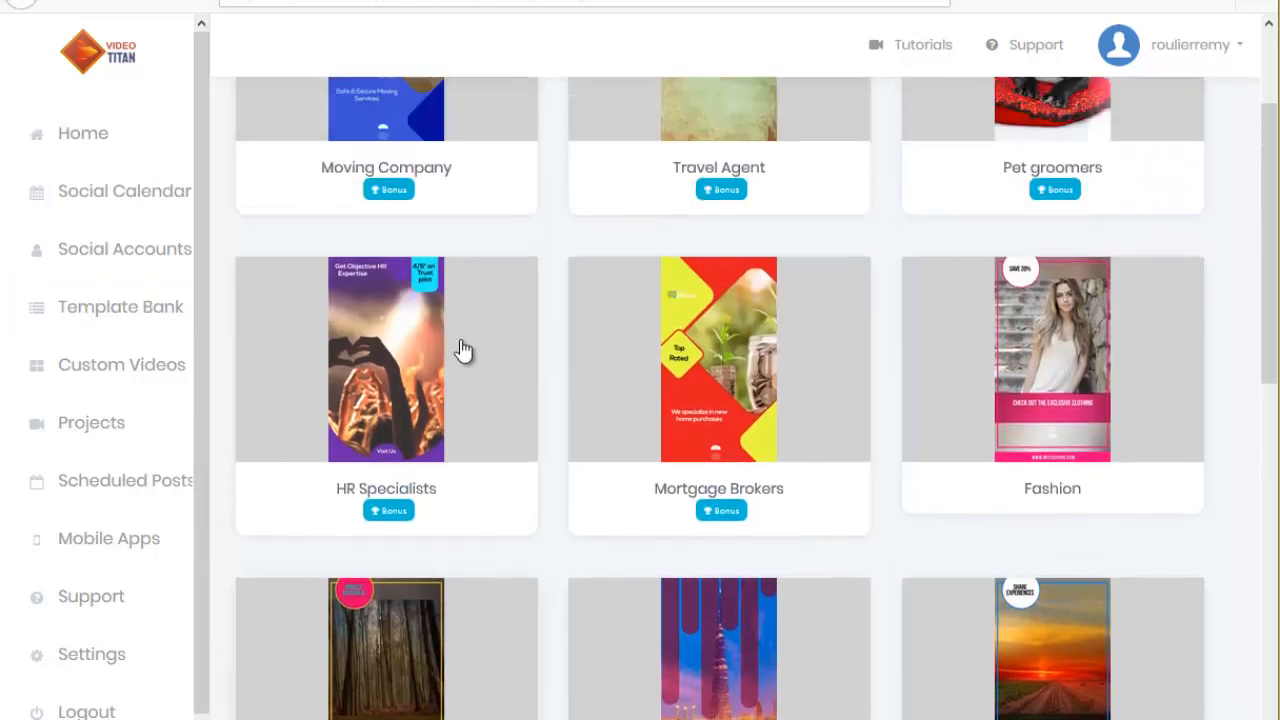
pyautogui.scroll(2, 523, 237)
pyautogui.scroll(-2, 559, 292)
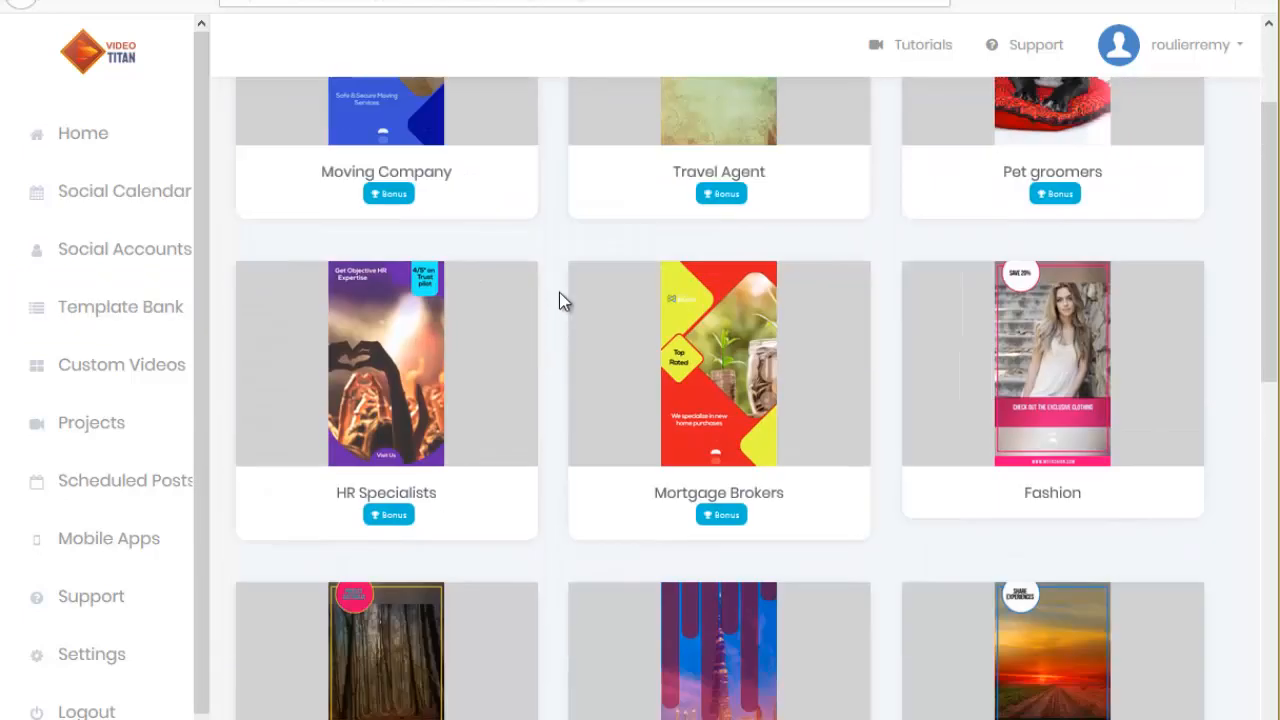
pyautogui.scroll(-4, 559, 292)
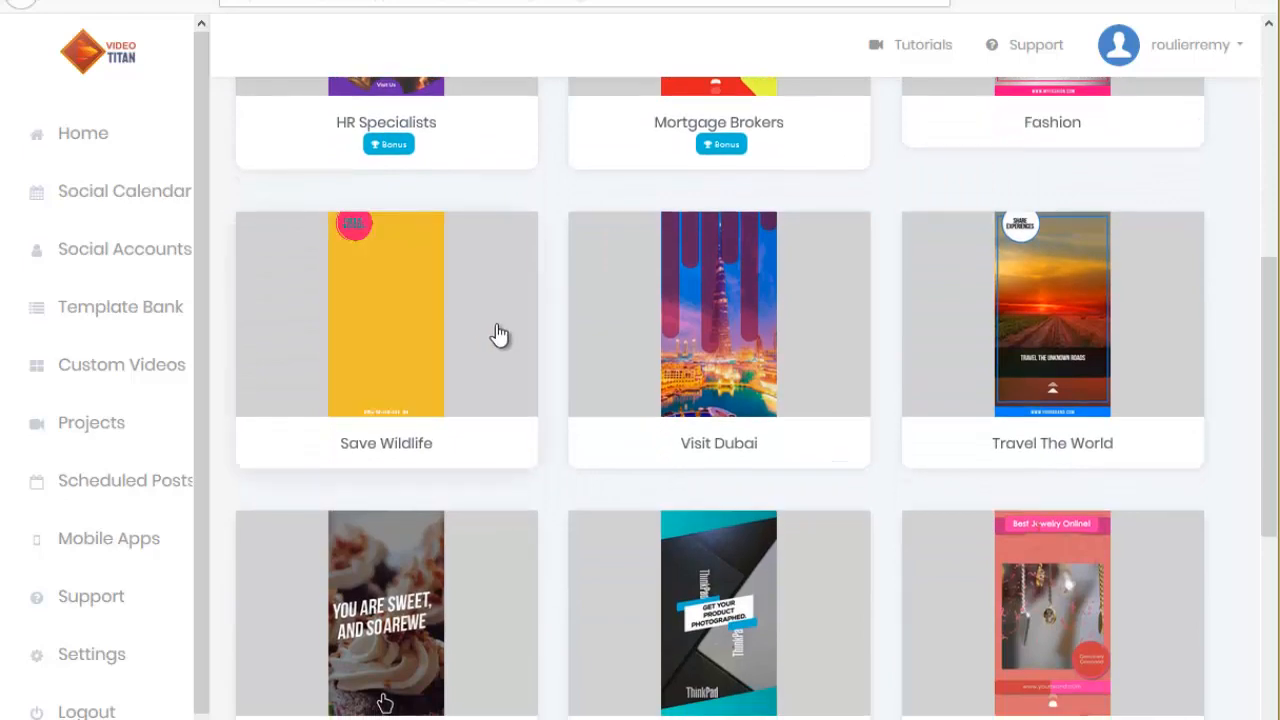
pyautogui.scroll(7, 510, 332)
pyautogui.scroll(-7, 494, 333)
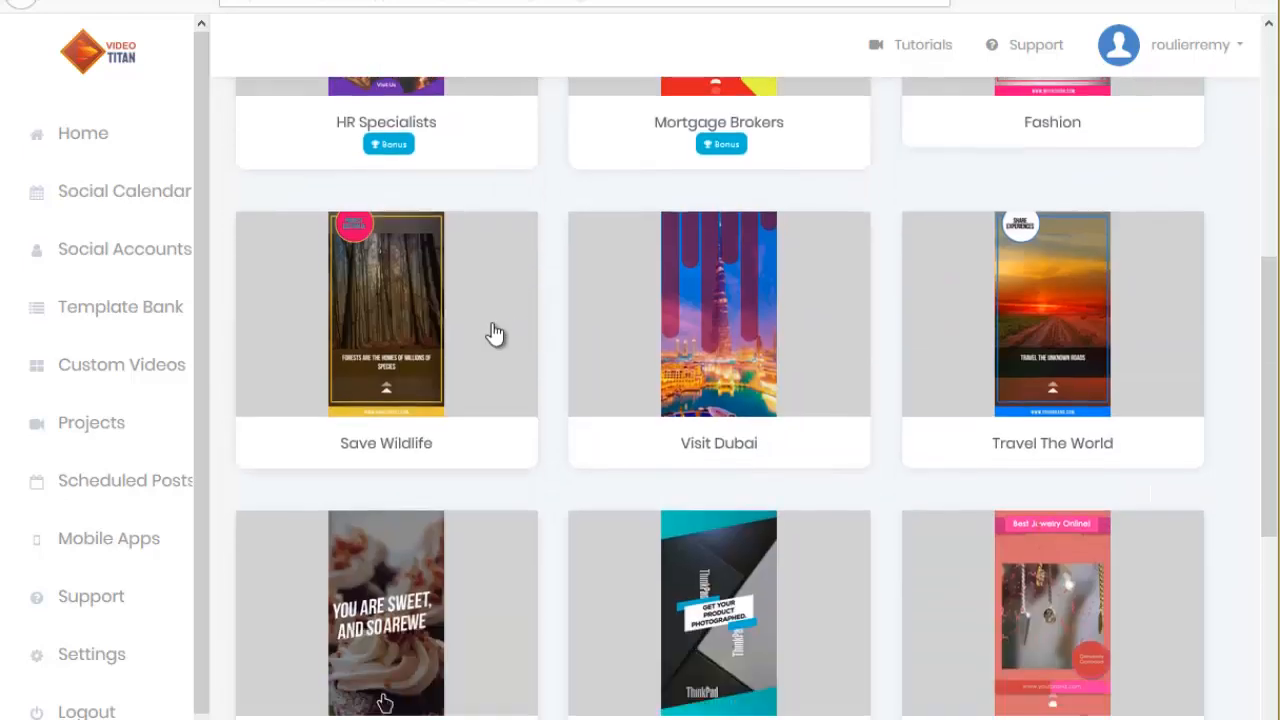
# Preview the Travel The World template with its duration and scene details, and create a video from it
pyautogui.click(1047, 316)
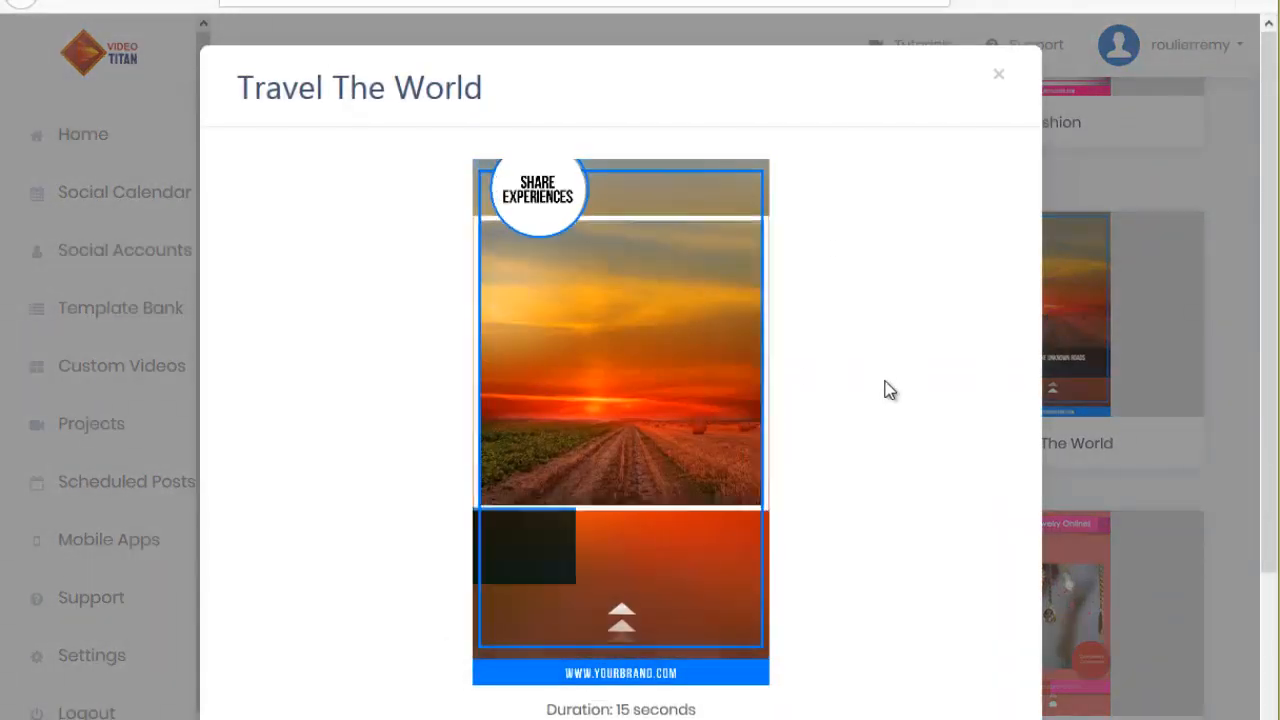
pyautogui.scroll(-3, 880, 375)
pyautogui.scroll(2, 874, 358)
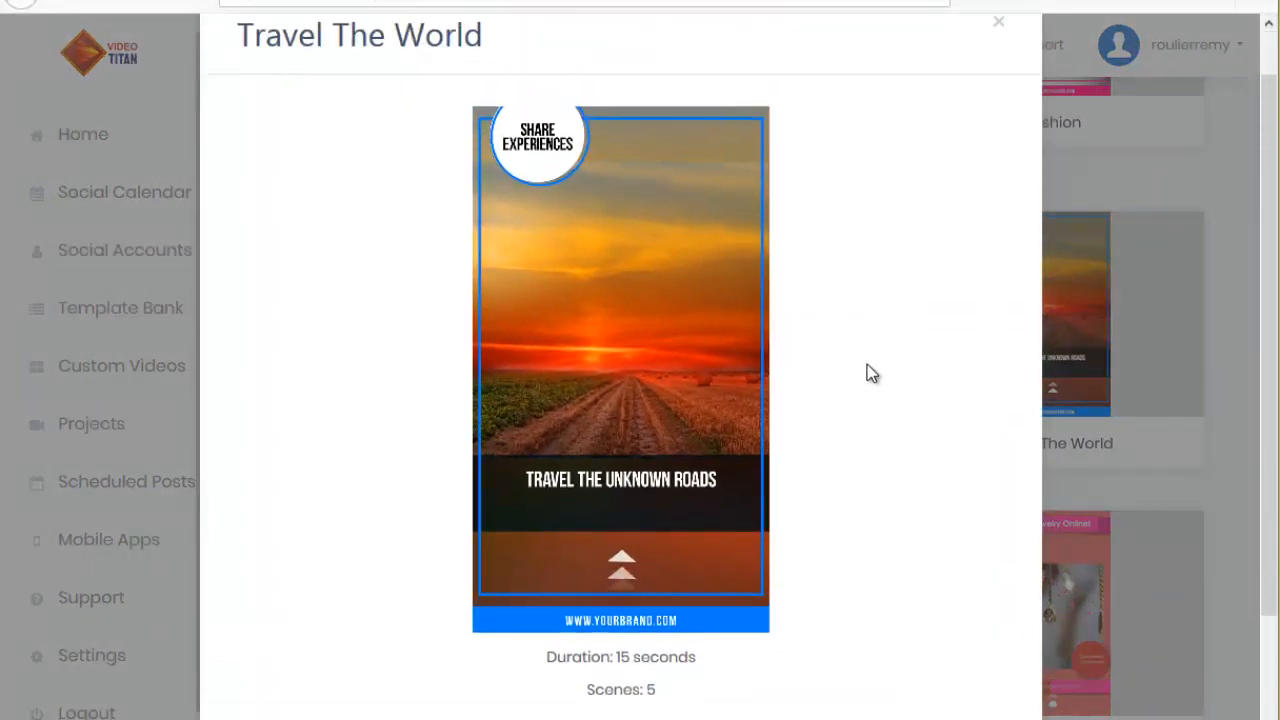
pyautogui.scroll(-2, 867, 366)
pyautogui.tripleClick(586, 532)
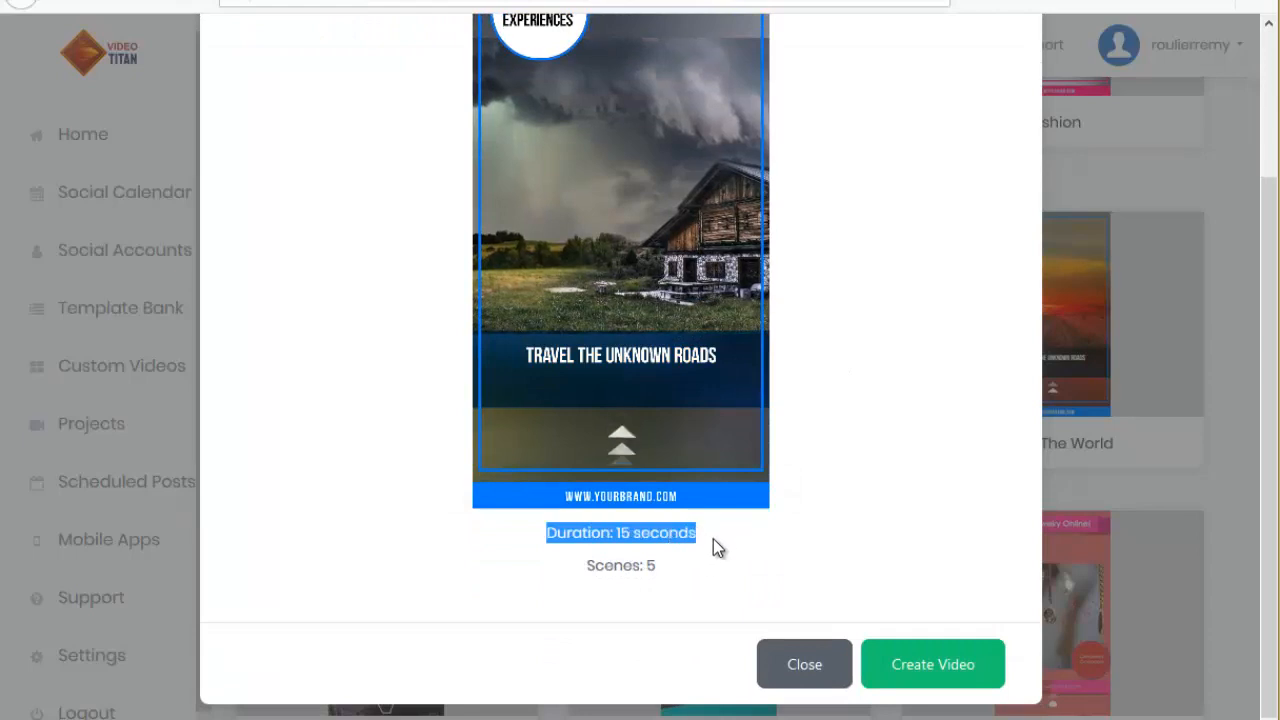
pyautogui.click(675, 577)
pyautogui.moveTo(649, 453)
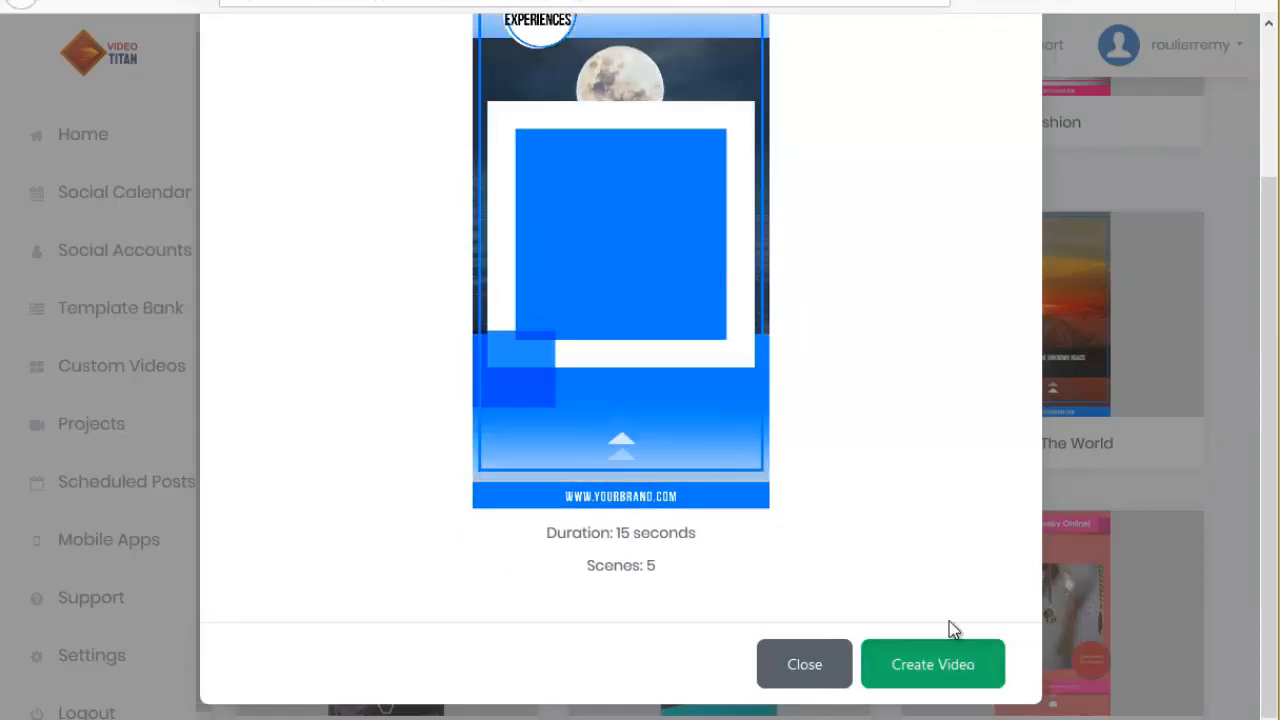
pyautogui.click(940, 662)
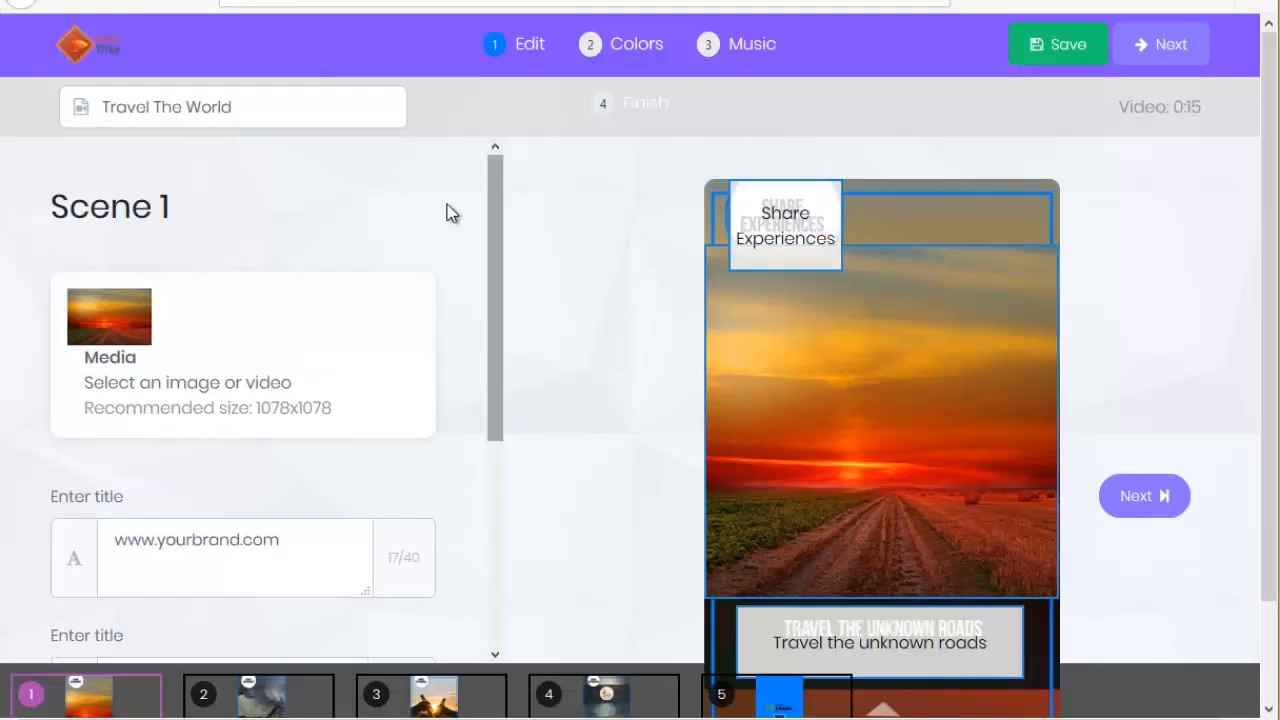
# Rename the video project as "Dressage Chien"
pyautogui.tripleClick(80, 106)
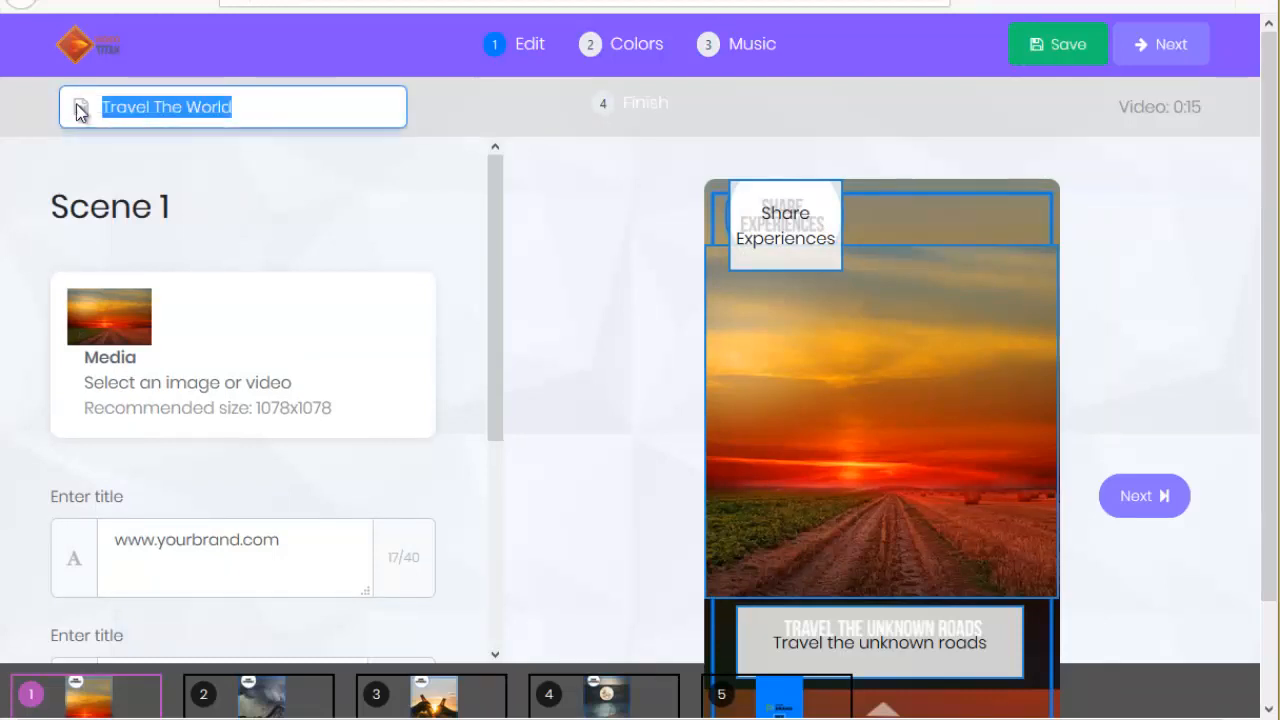
pyautogui.write('Dressage Chien')
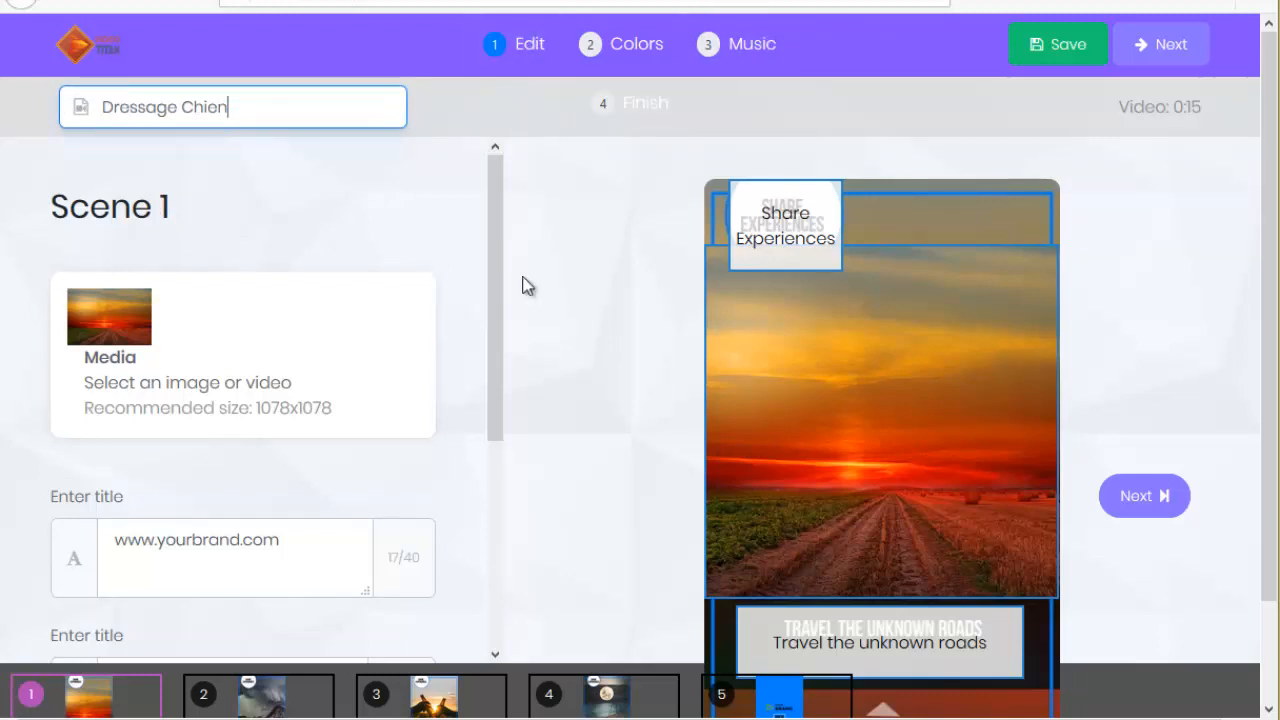
pyautogui.scroll(-1, 535, 530)
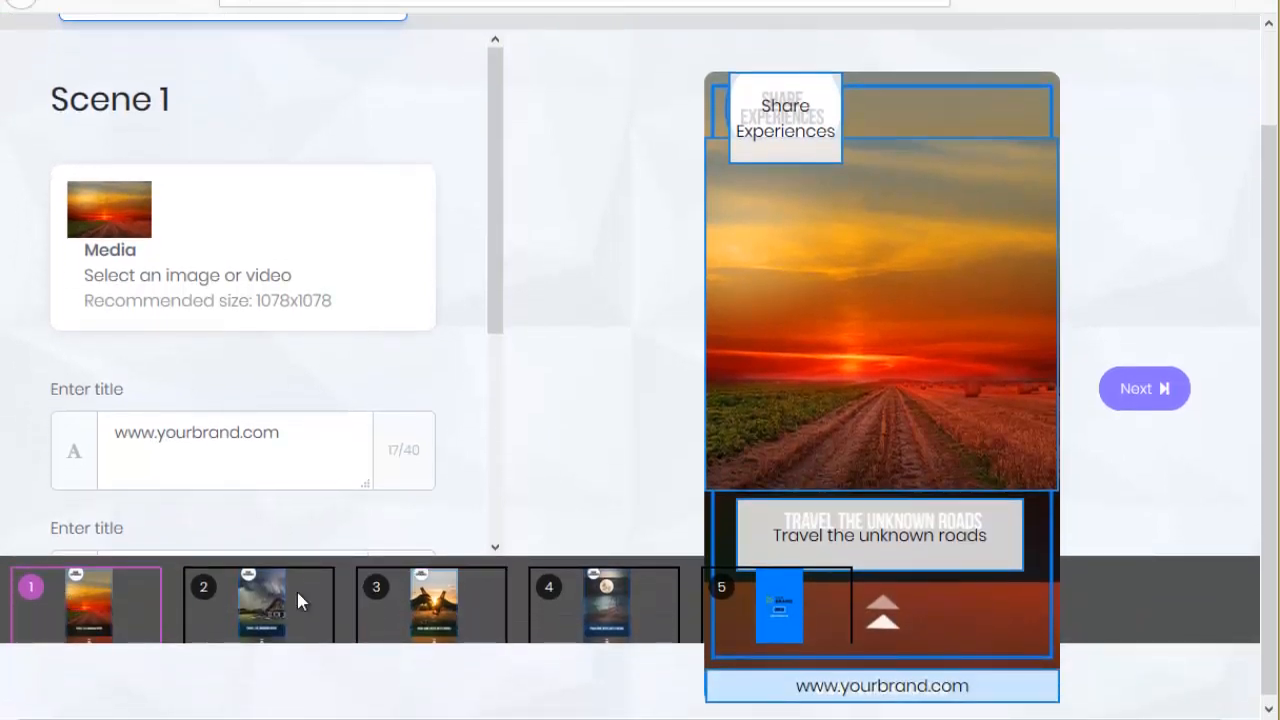
pyautogui.scroll(1, 590, 375)
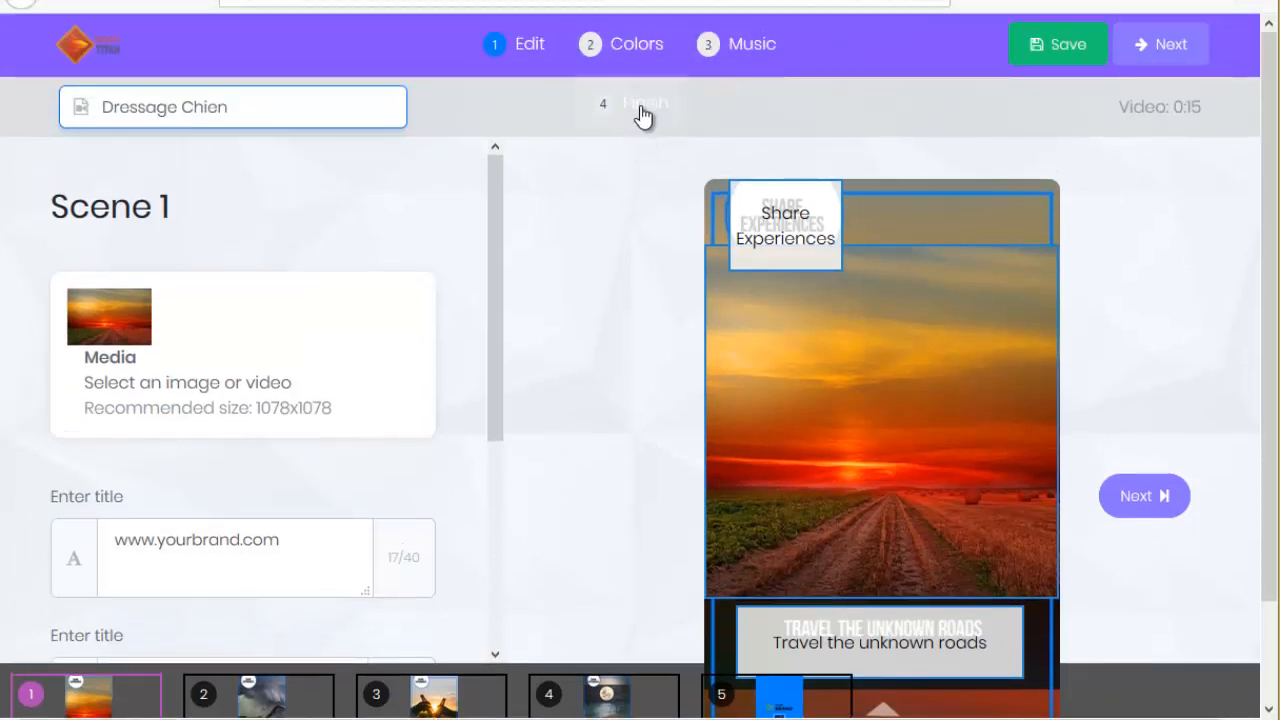
# Replace the scene 1 media with the "weimaraner, puppy, dog" image from My Library
pyautogui.click(160, 353)
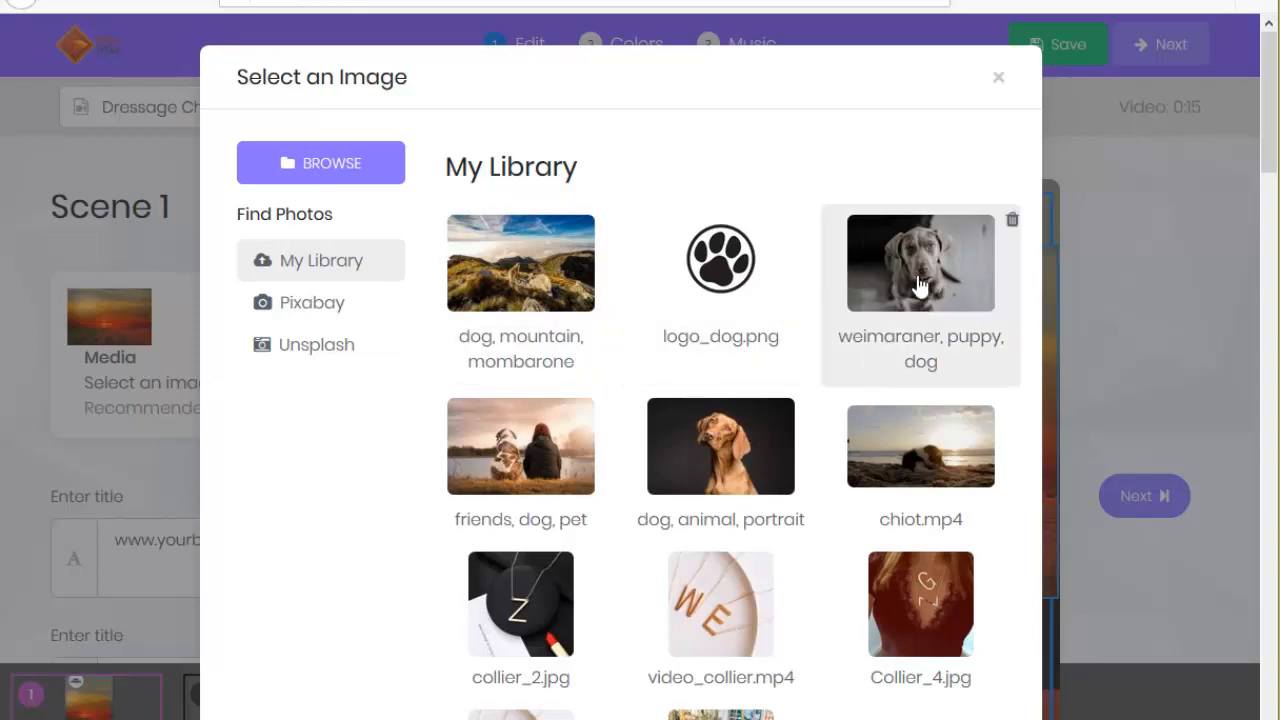
pyautogui.click(850, 300)
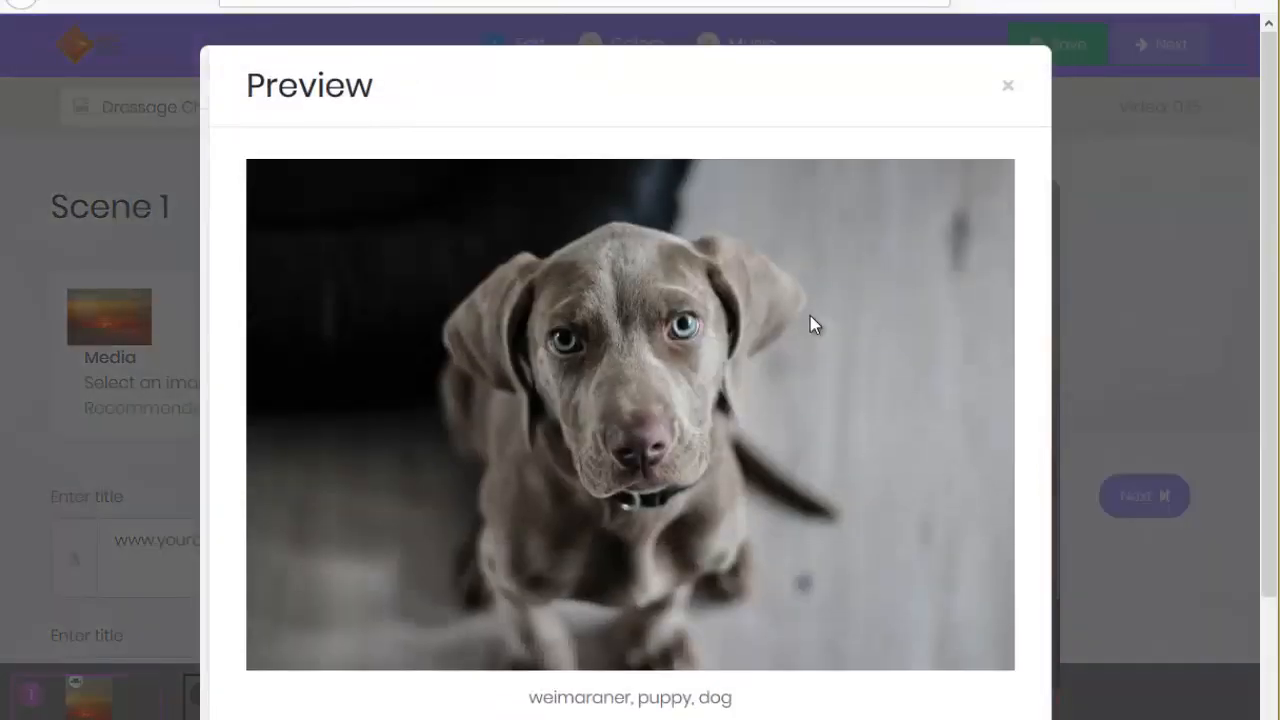
pyautogui.scroll(-2, 866, 357)
pyautogui.click(957, 665)
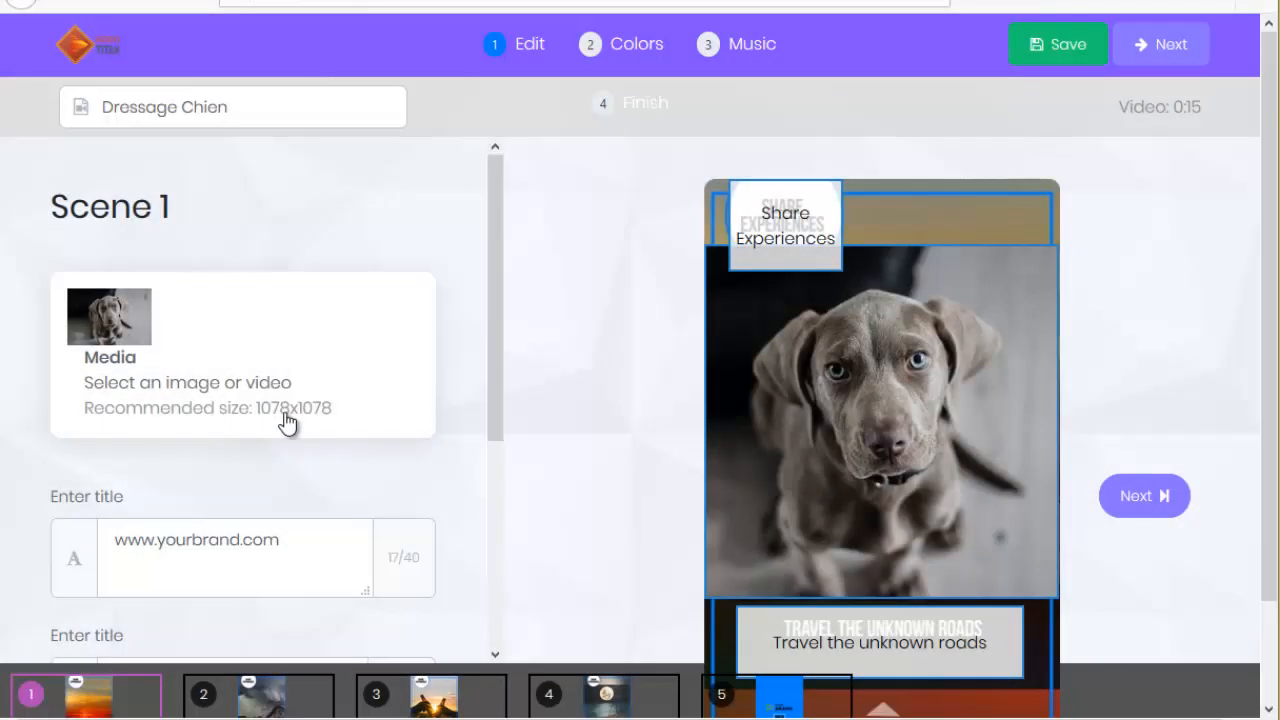
pyautogui.scroll(-3, 286, 420)
pyautogui.moveTo(302, 264); pyautogui.dragTo(157, 252)
pyautogui.write('super-dog.com')
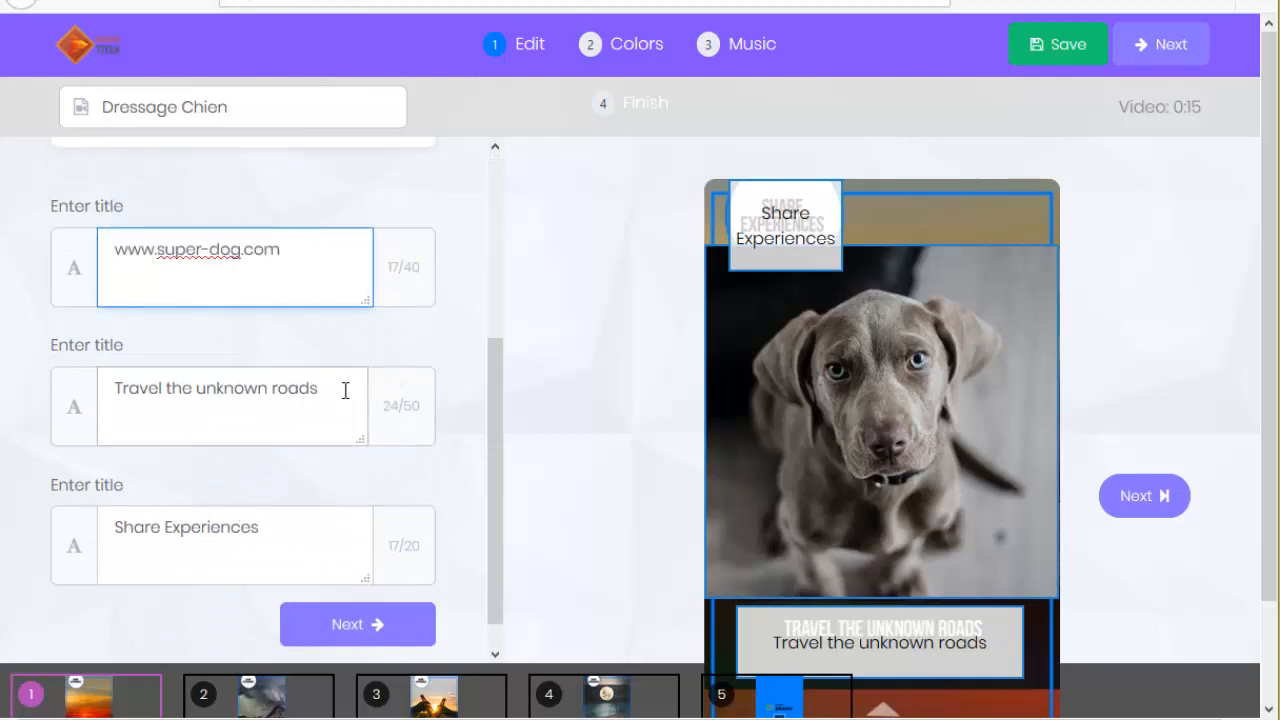
pyautogui.moveTo(345, 390); pyautogui.dragTo(113, 390)
pyautogui.write("Votre Chien N'Obeit Pas ?")
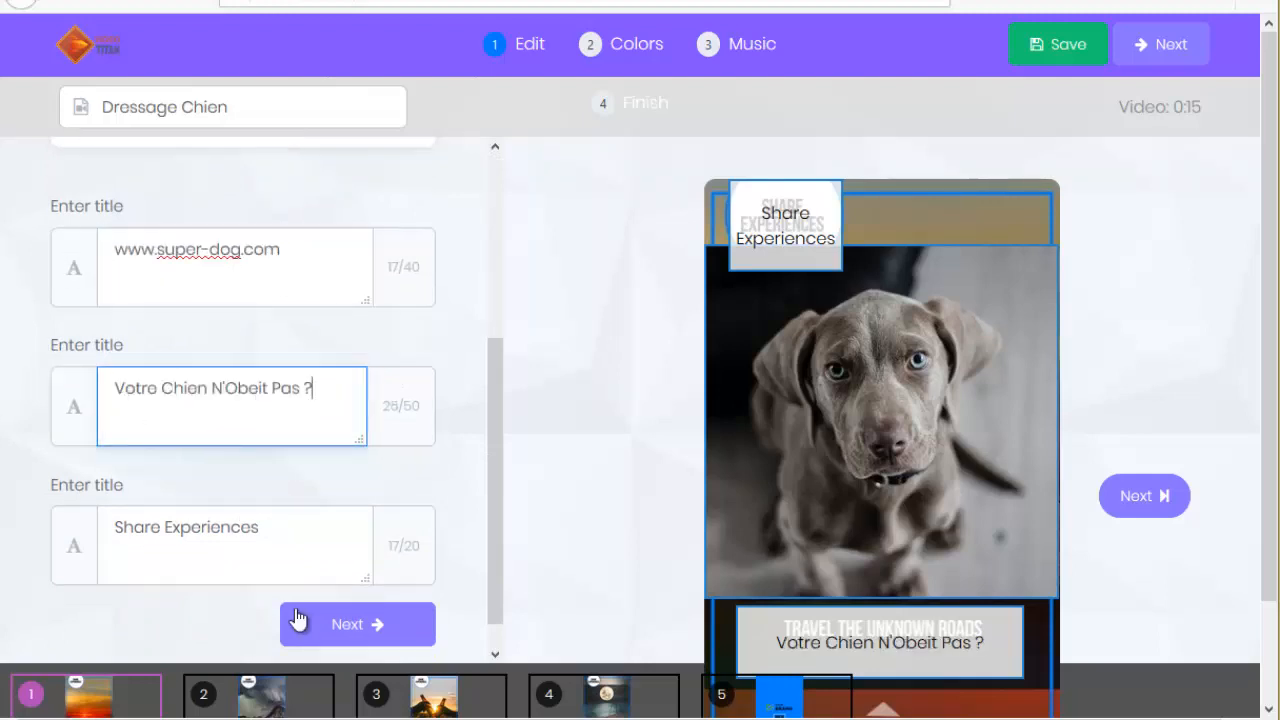
pyautogui.moveTo(271, 523); pyautogui.dragTo(110, 527)
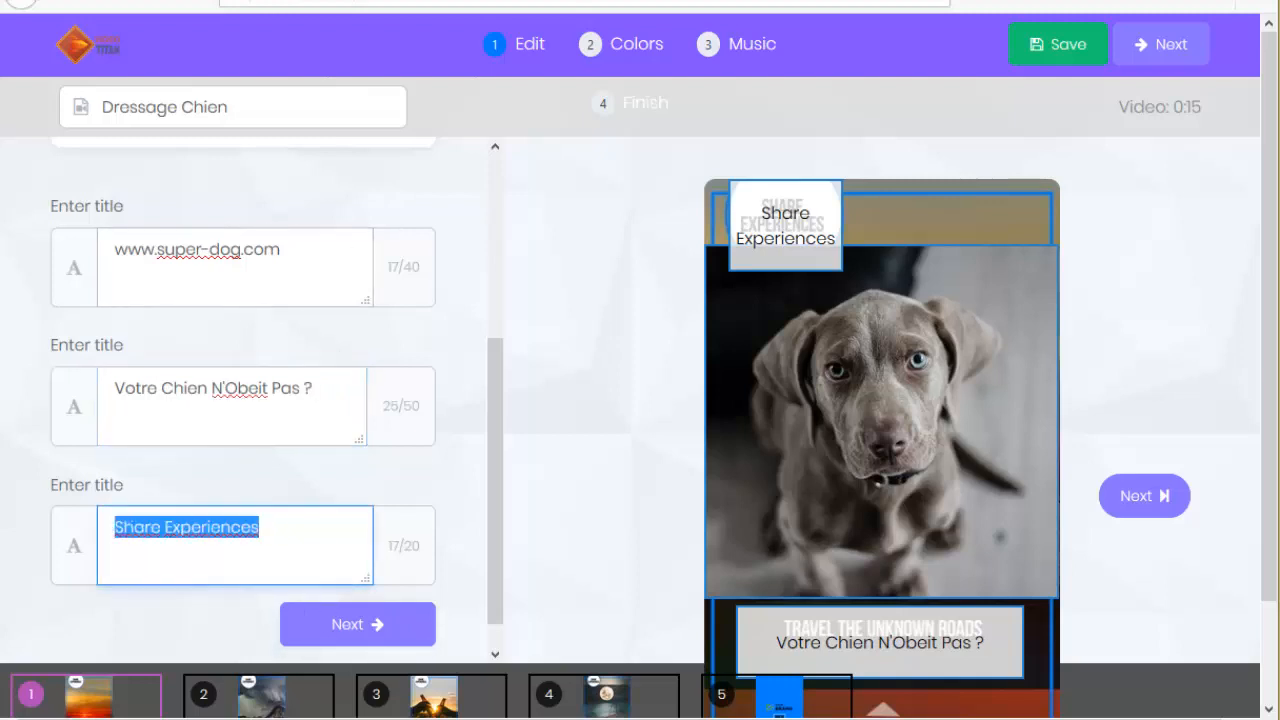
pyautogui.write('EDUQUEZ-LE AVEC NOUS')
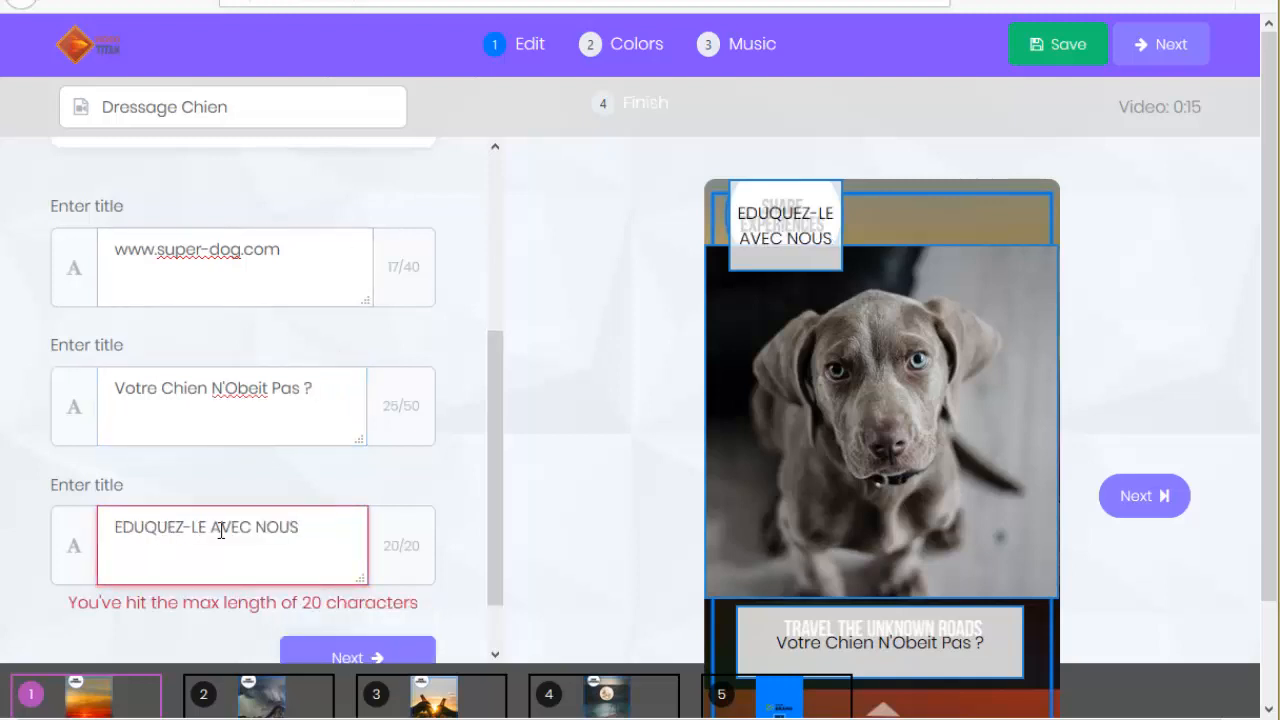
pyautogui.doubleClick(390, 406)
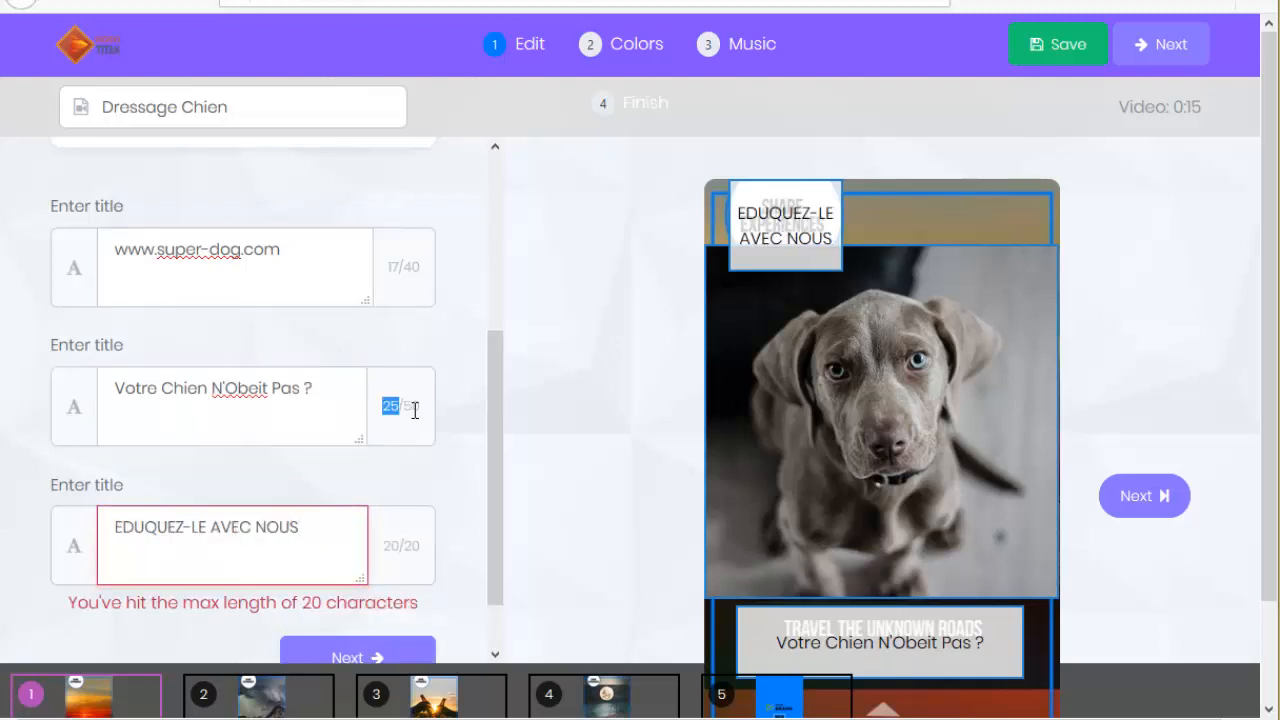
pyautogui.tripleClick(390, 545)
# Go to scene 2 and replace its media with the chiot.mp4 video from My Library
pyautogui.scroll(-3, 480, 480)
pyautogui.click(392, 486)
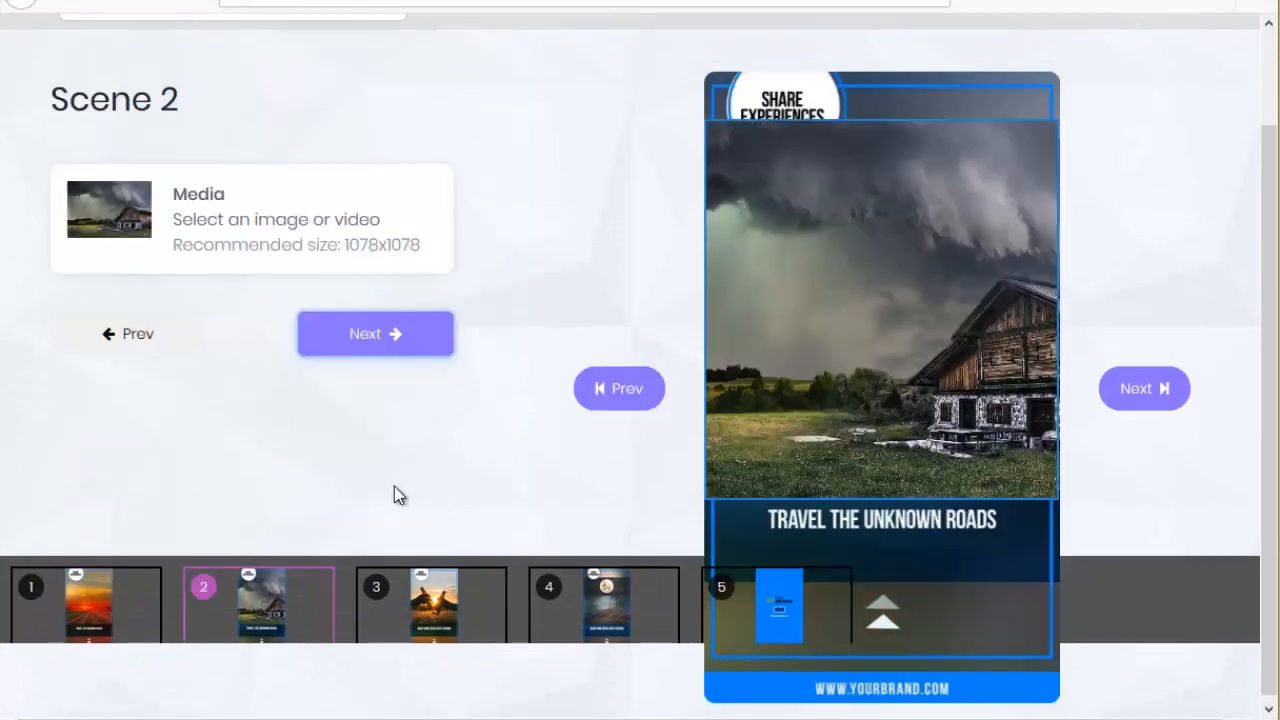
pyautogui.scroll(2, 354, 468)
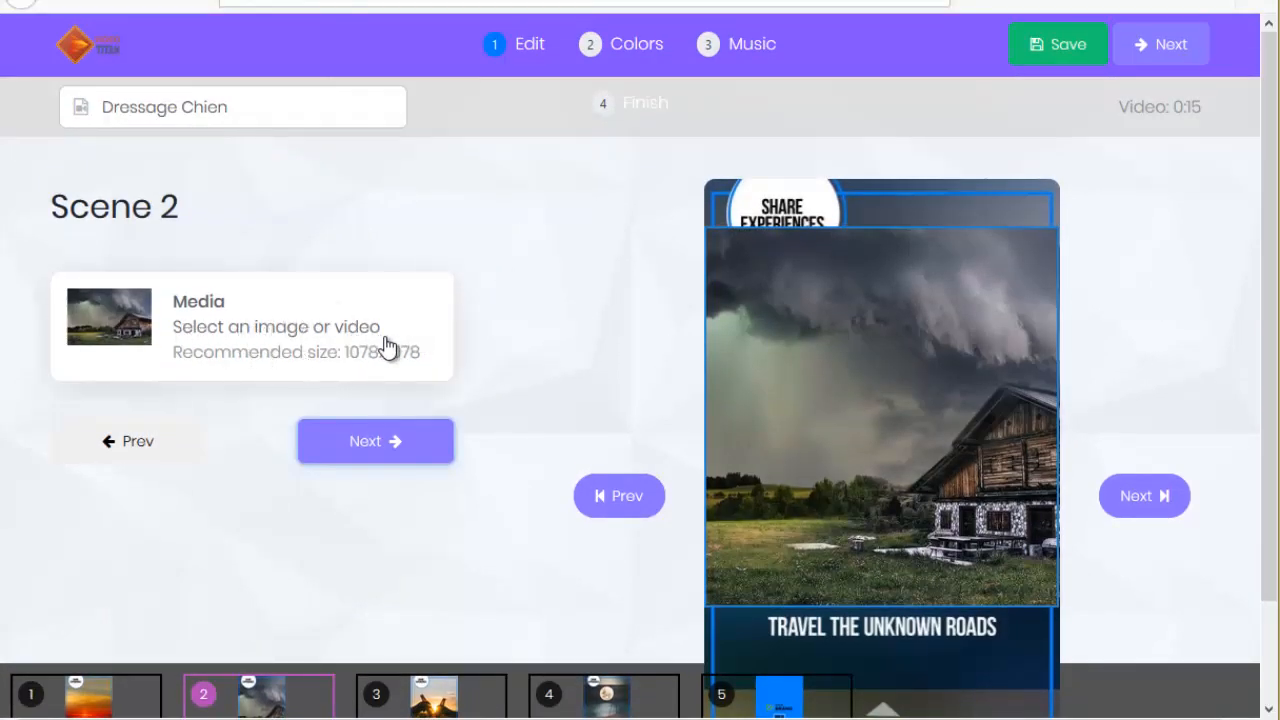
pyautogui.click(222, 342)
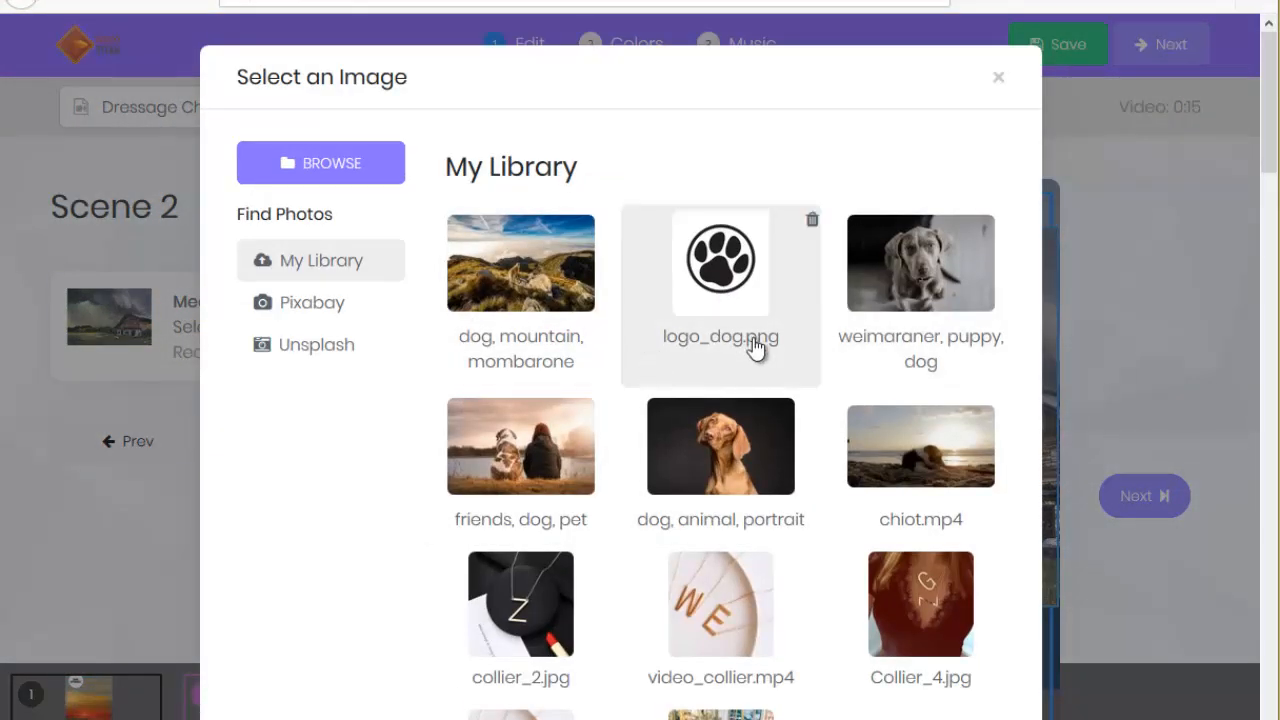
pyautogui.scroll(-2, 864, 328)
pyautogui.click(907, 311)
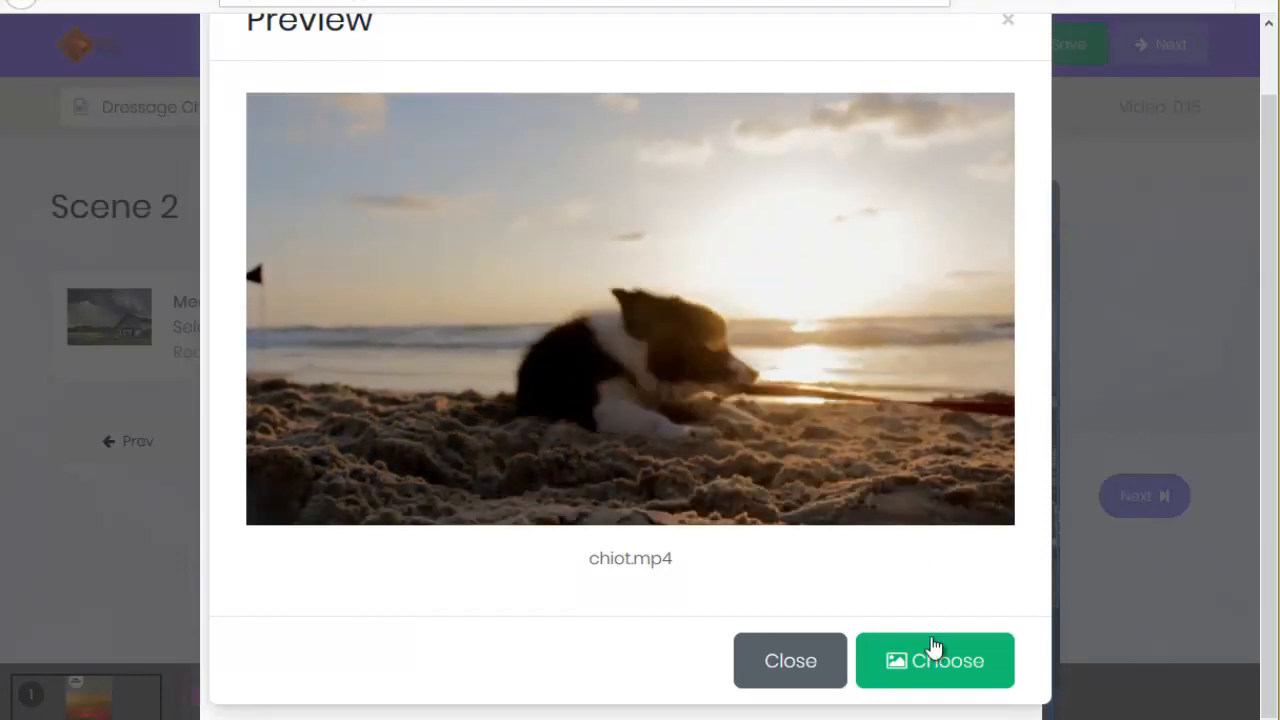
pyautogui.click(943, 668)
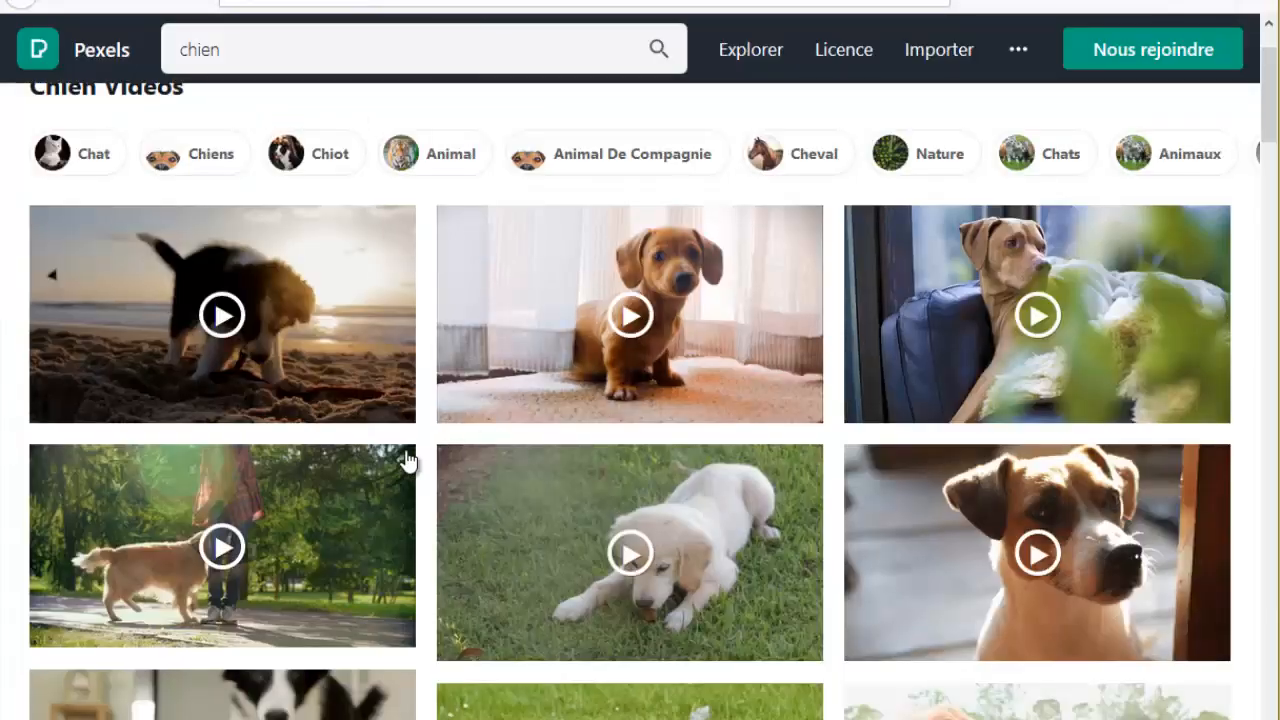
# Look through the Pexels stock videos for "chien"
pyautogui.scroll(-2, 407, 460)
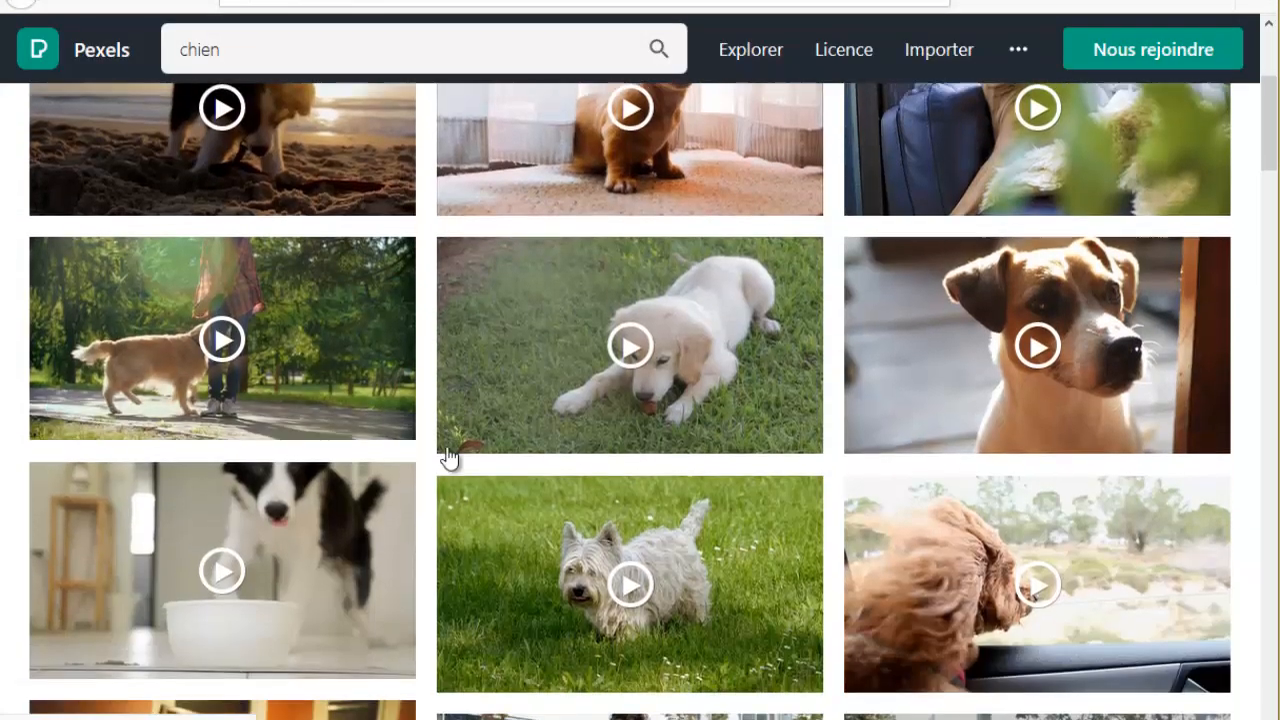
pyautogui.scroll(3, 448, 451)
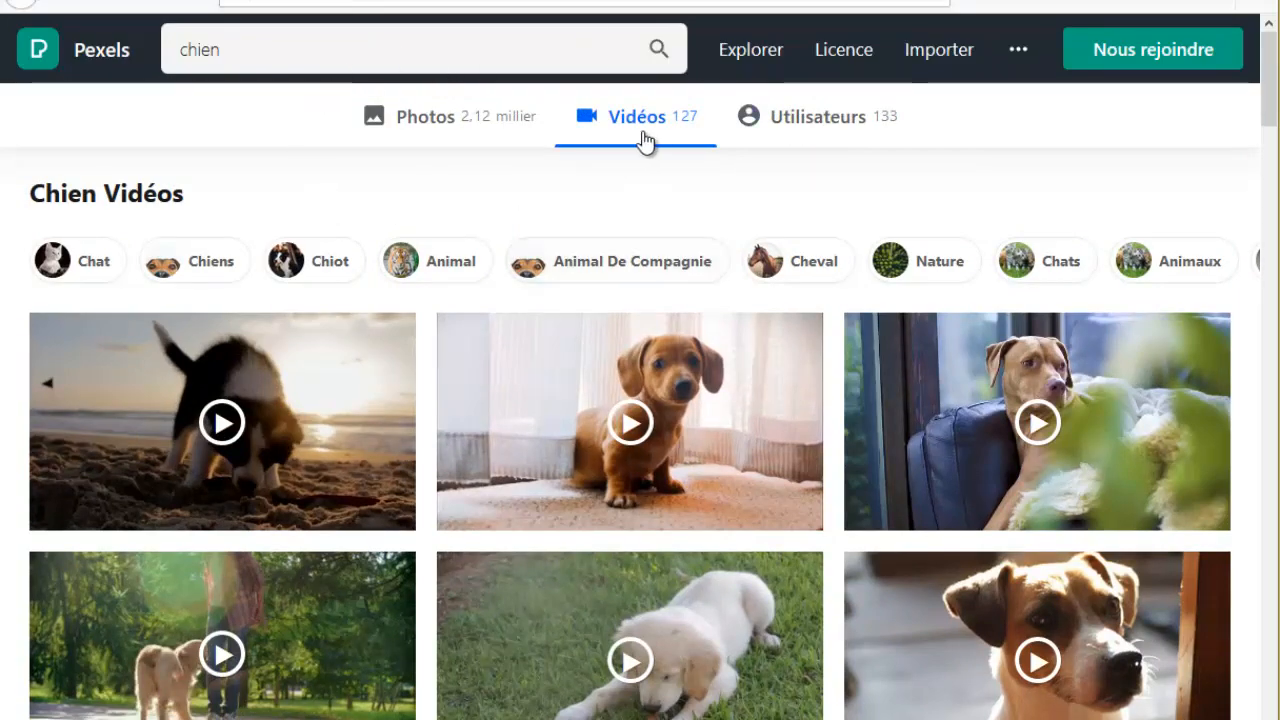
pyautogui.scroll(-3, 840, 470)
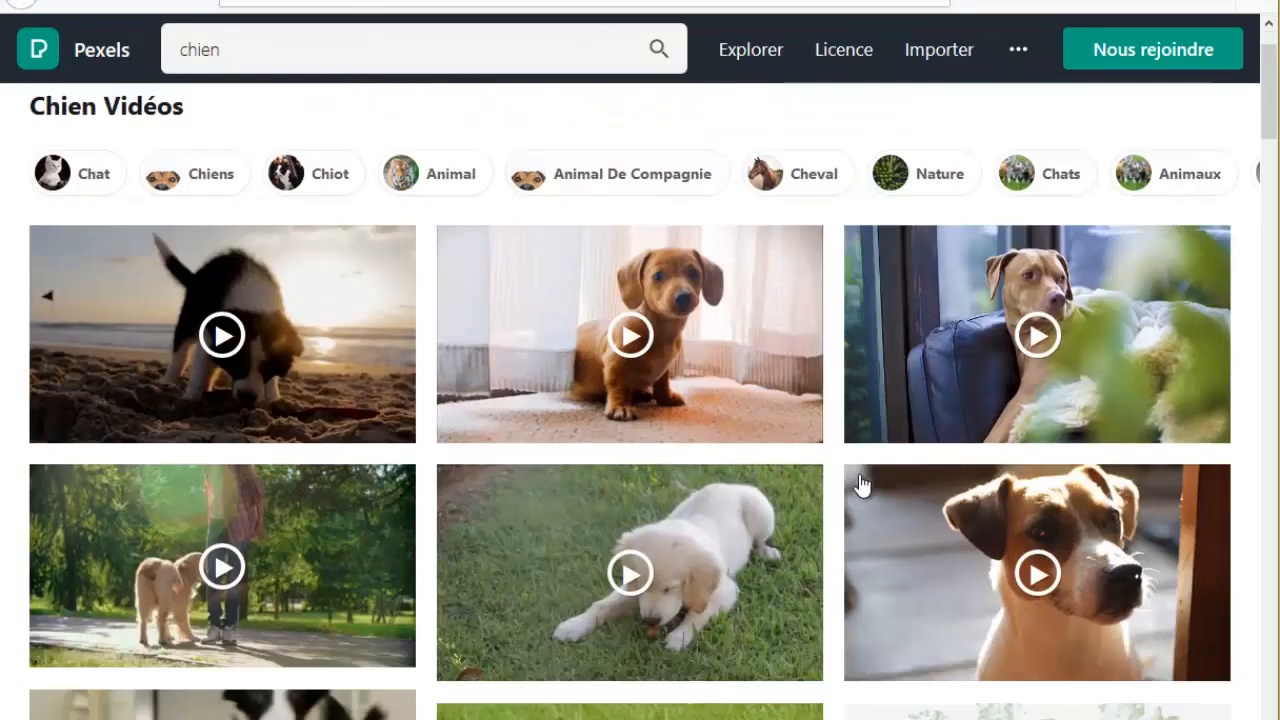
pyautogui.scroll(4, 474, 174)
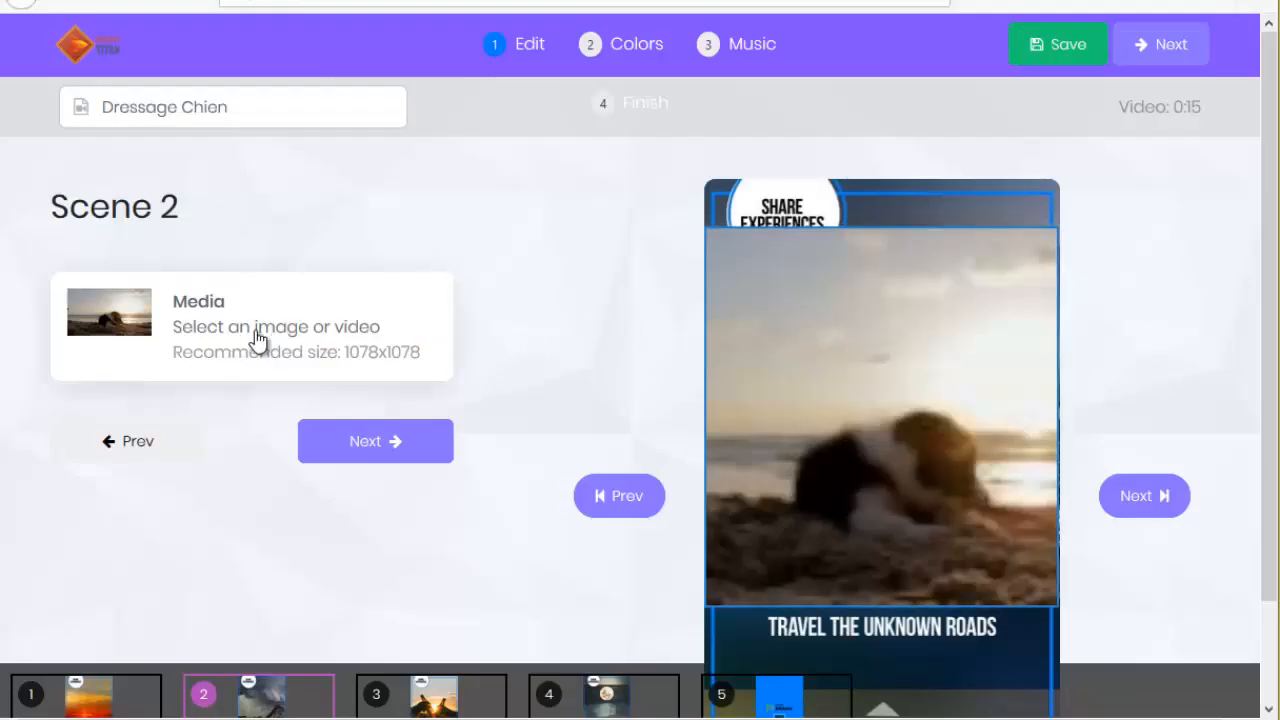
# Go to scene 3 and replace its media with the "friends, dog, pet" image from My Library
pyautogui.click(371, 444)
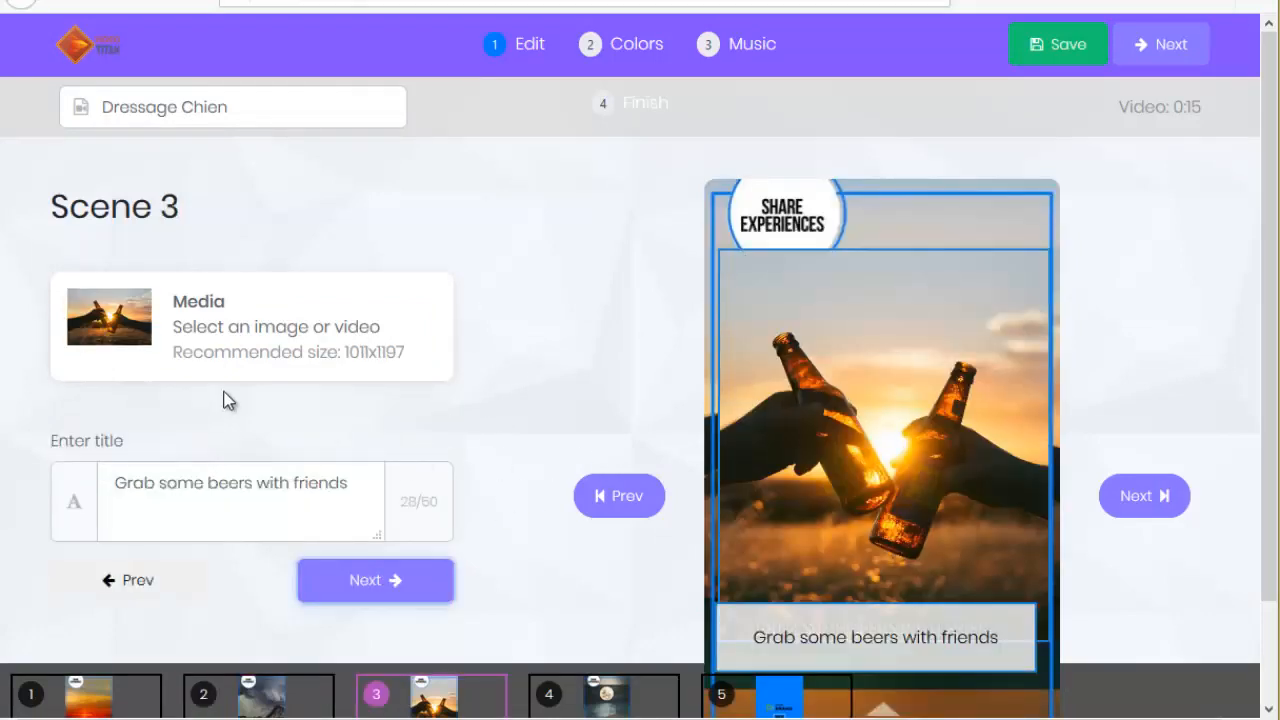
pyautogui.click(429, 343)
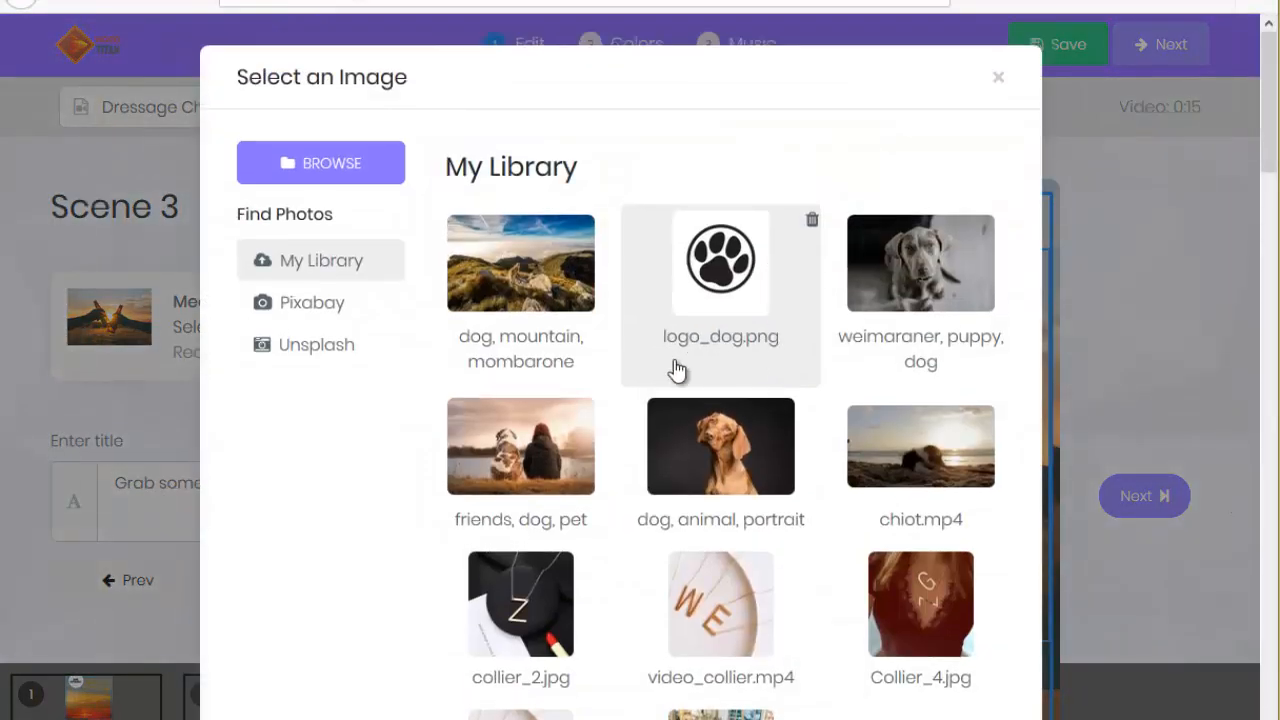
pyautogui.click(520, 450)
pyautogui.scroll(-2, 953, 560)
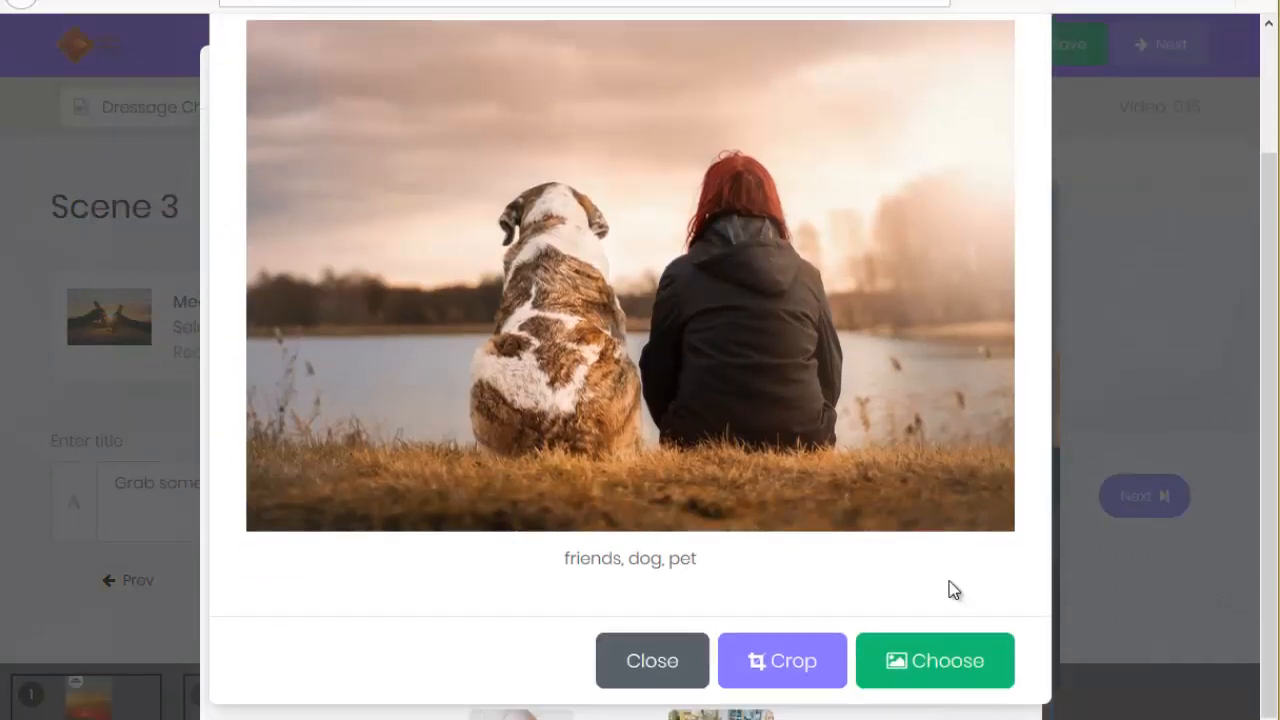
pyautogui.click(943, 662)
# Set the scene 3 title to "Retrouvez La Complicité" and continue to scene 4
pyautogui.moveTo(371, 491); pyautogui.dragTo(50, 485)
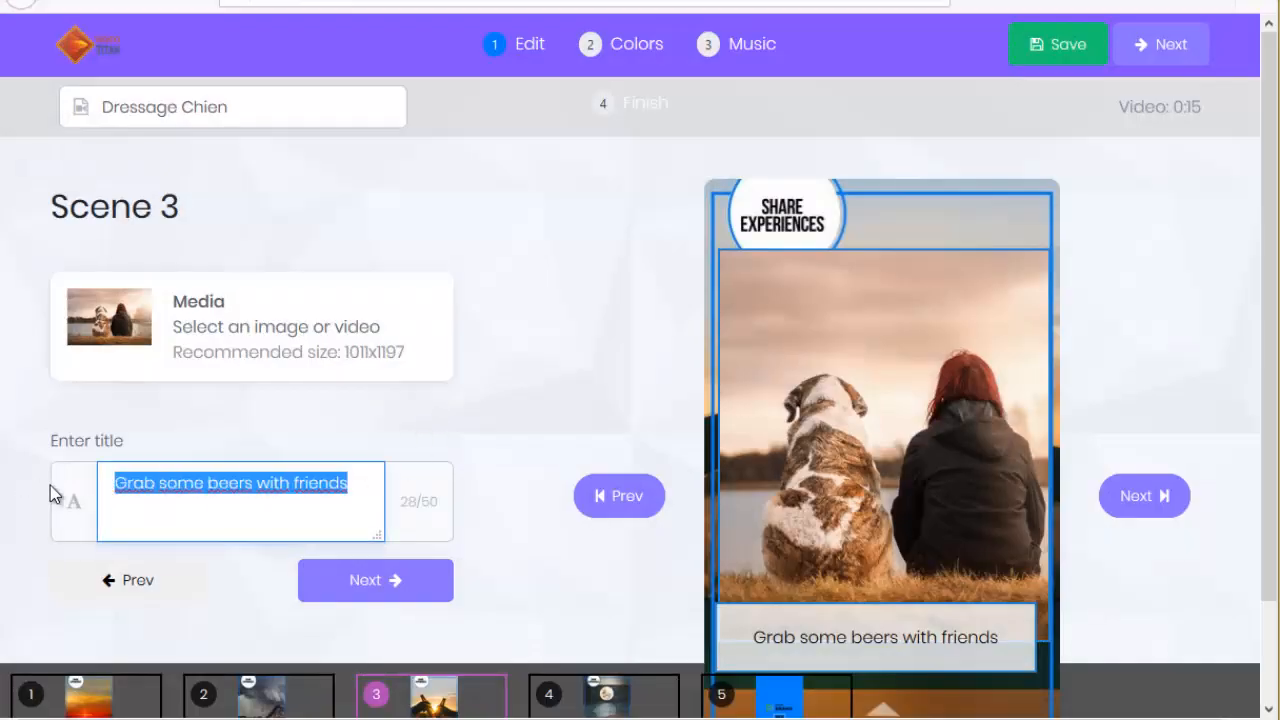
pyautogui.write('Retrouvez La Complicité')
pyautogui.click(414, 589)
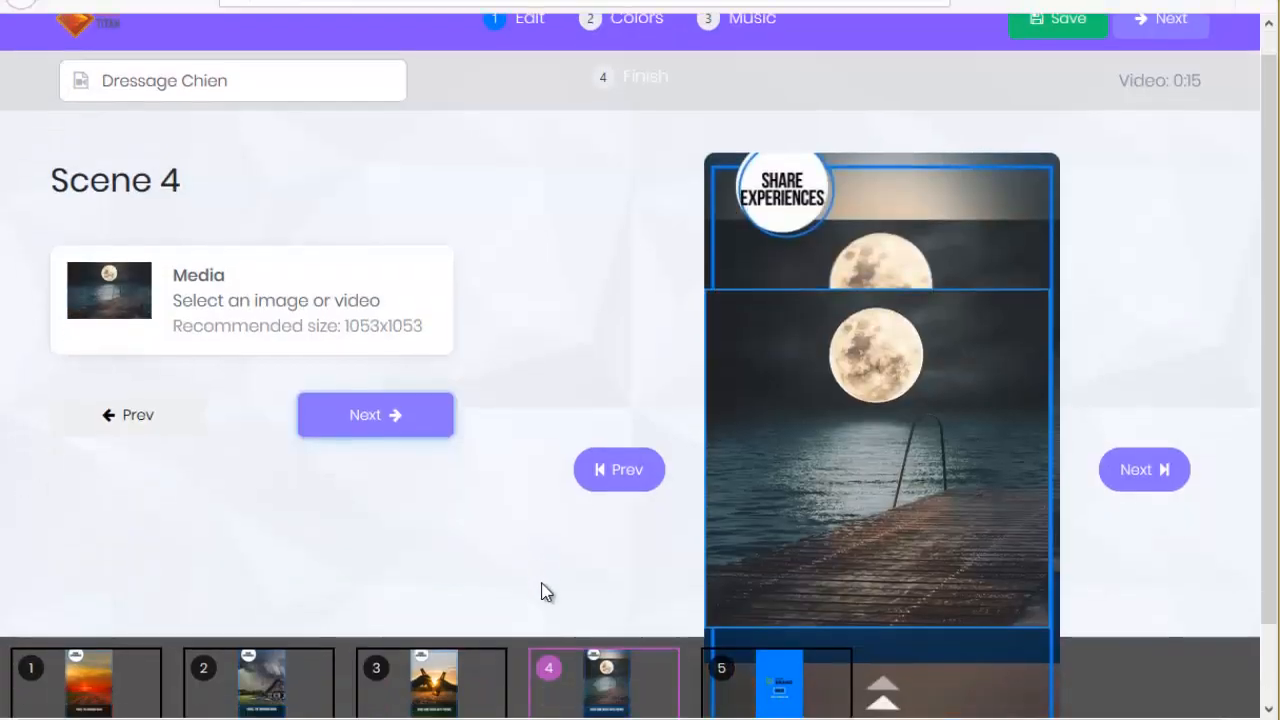
# Search the Pixabay images for "chien" and use a black-and-white photo of a standing dog as scene 4's media
pyautogui.scroll(-1, 440, 530)
pyautogui.click(237, 203)
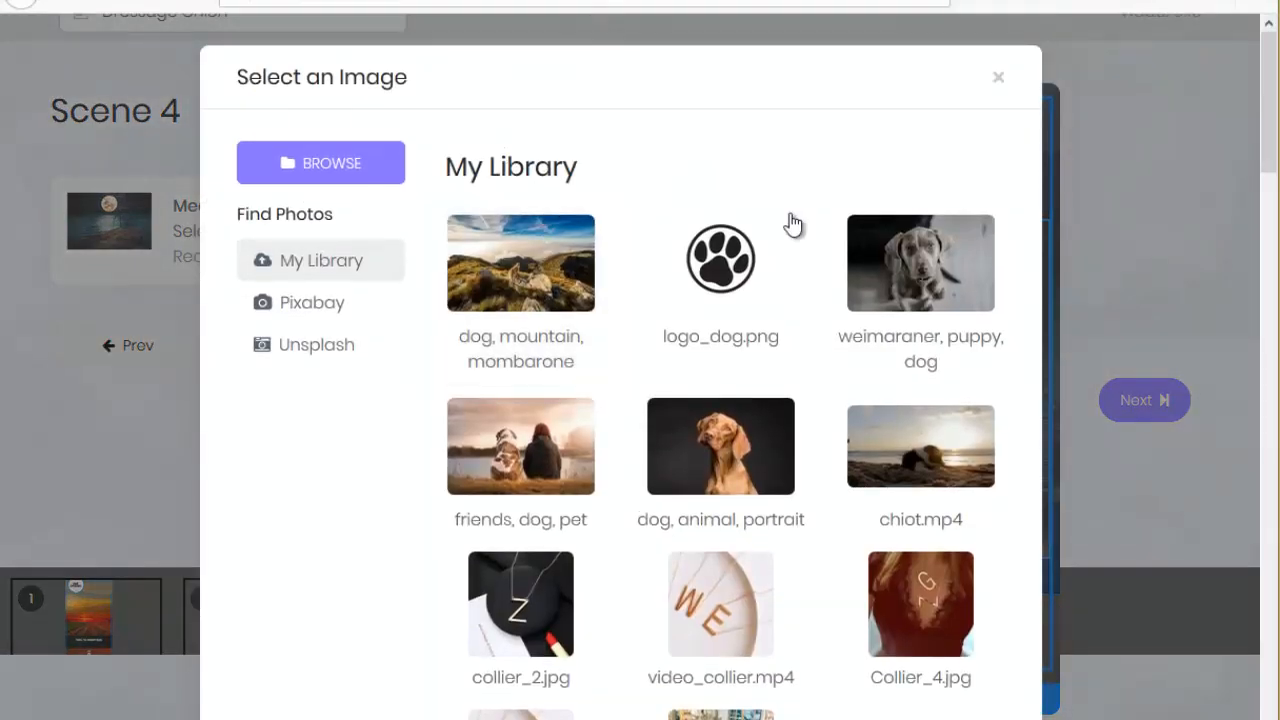
pyautogui.click(316, 310)
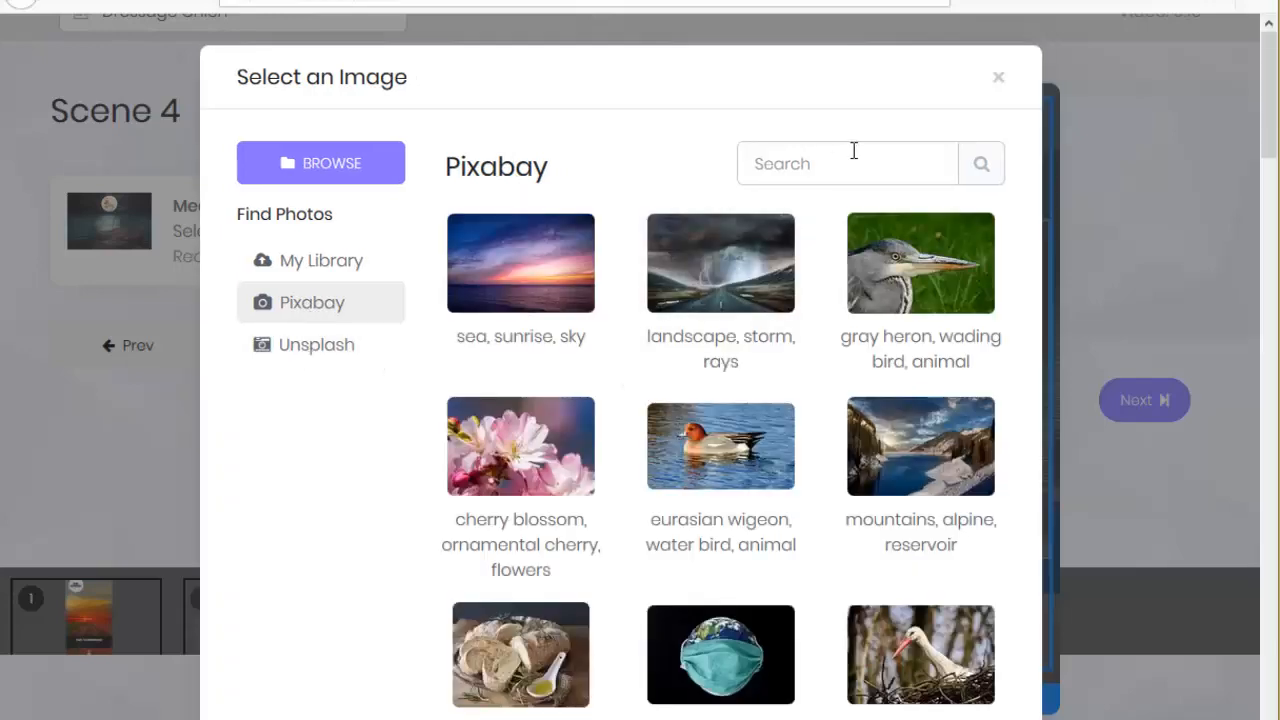
pyautogui.click(854, 152)
pyautogui.write('c')
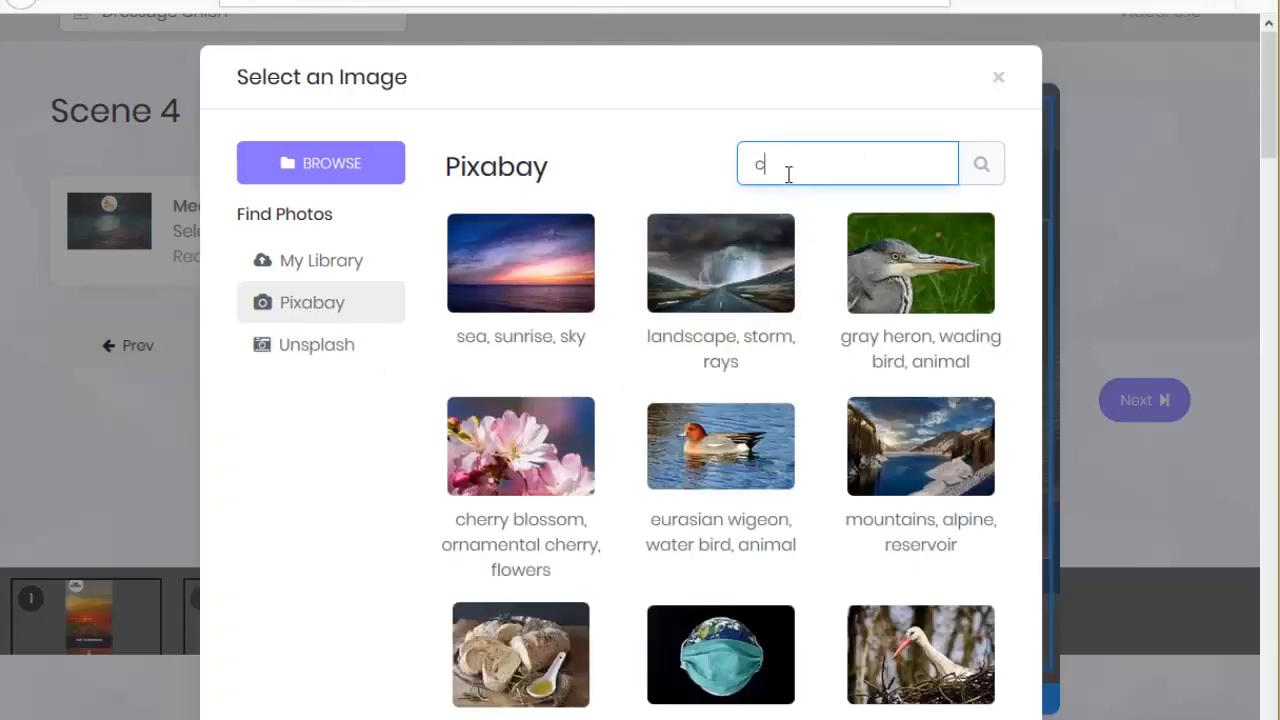
pyautogui.write('hien')
pyautogui.press('Return')
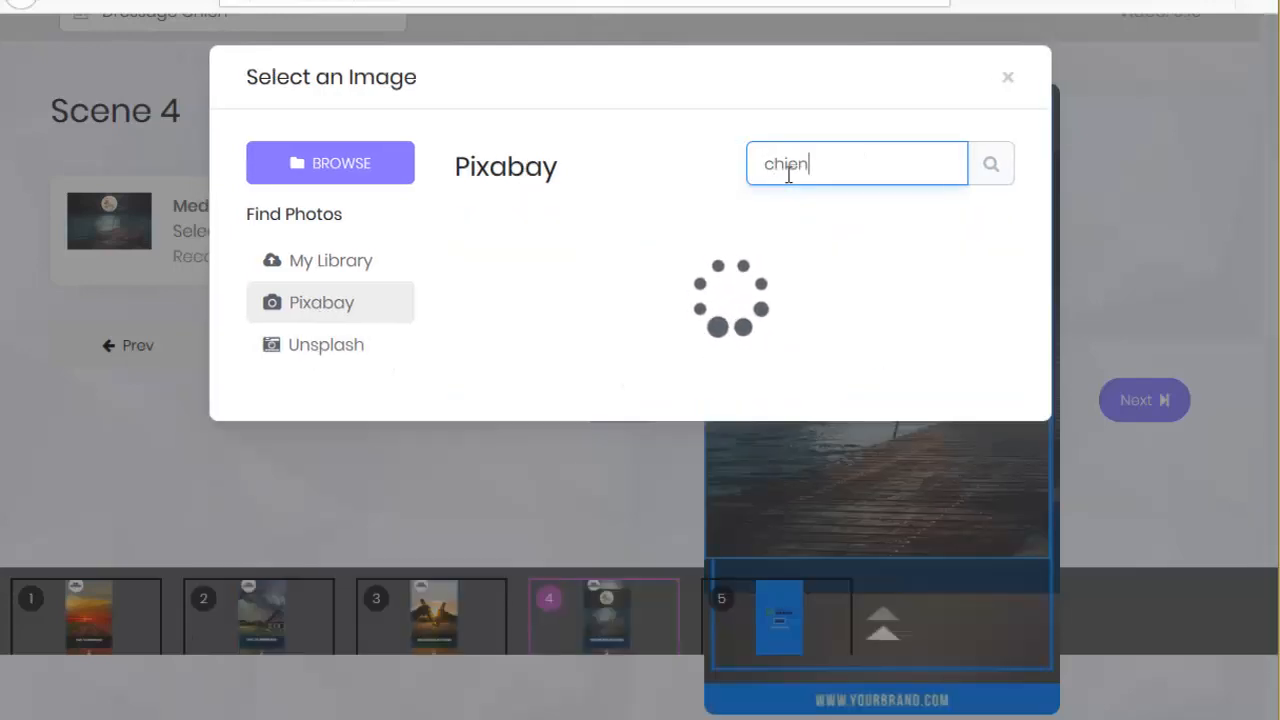
pyautogui.scroll(-15, 658, 288)
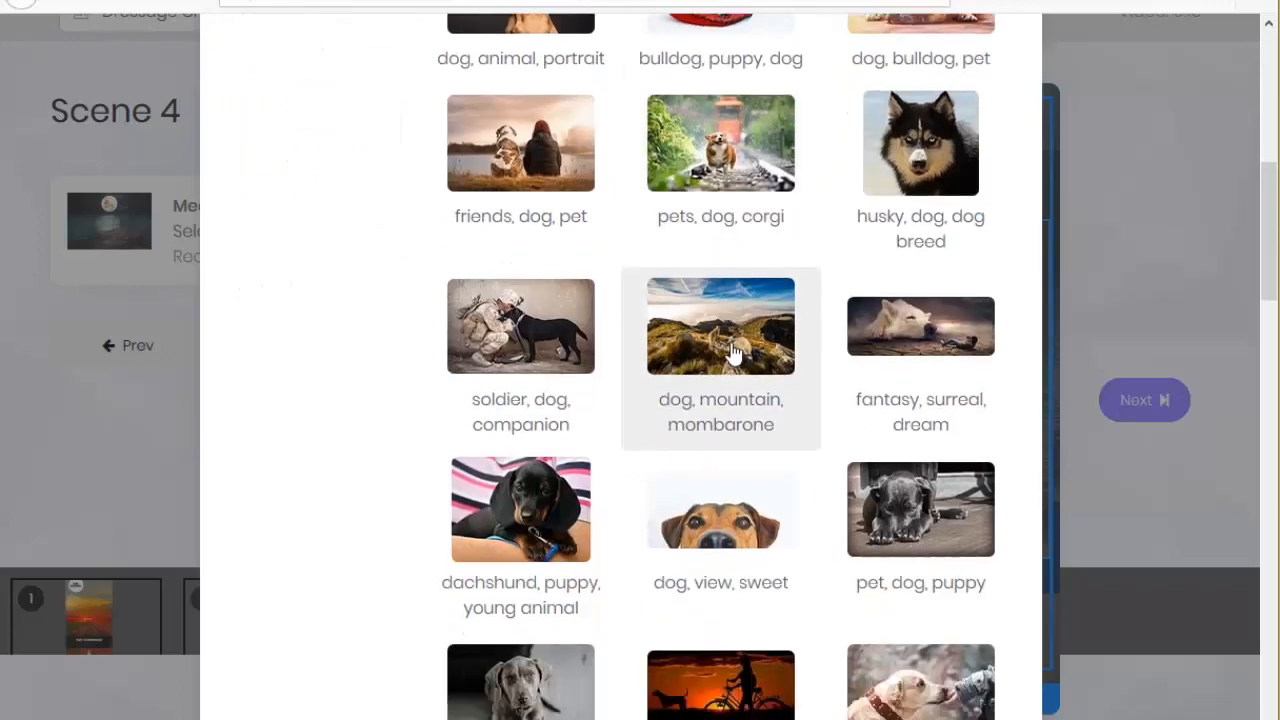
pyautogui.scroll(-5, 765, 378)
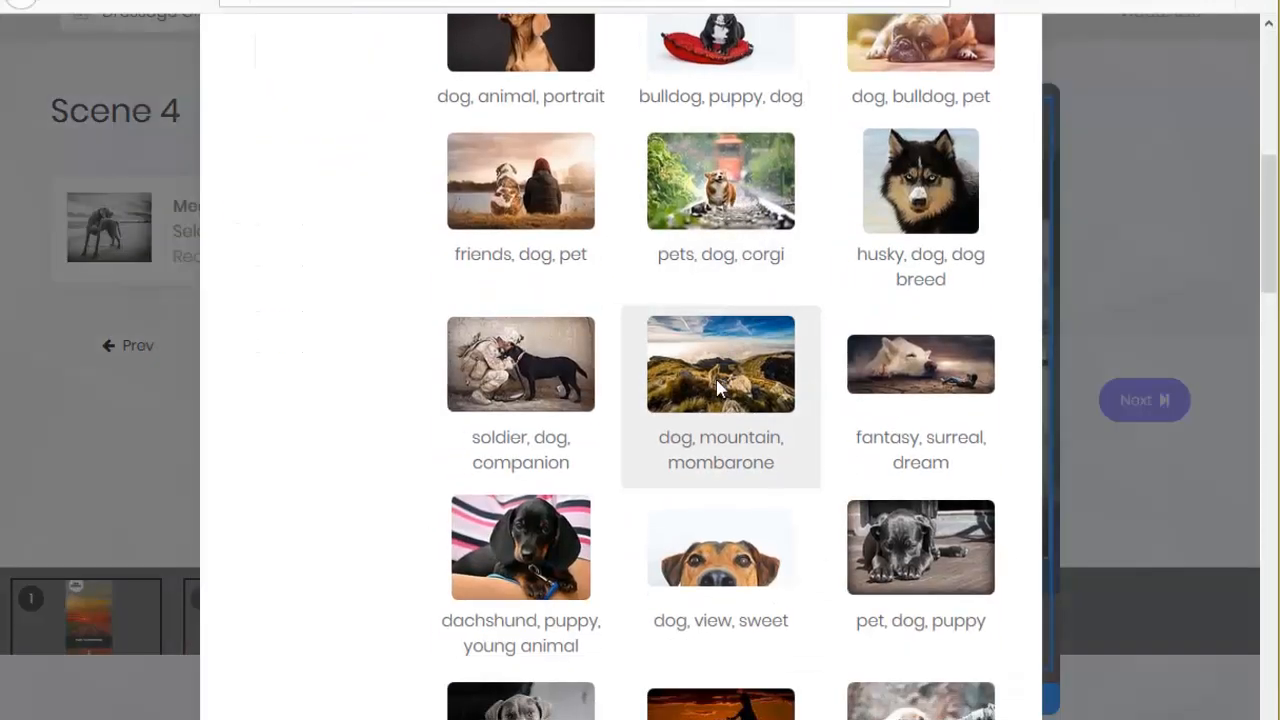
# Try to choose the "dog, mountain, mombarone" image for scene 4 and continue to scene 5
pyautogui.click(718, 388)
pyautogui.scroll(-3, 840, 449)
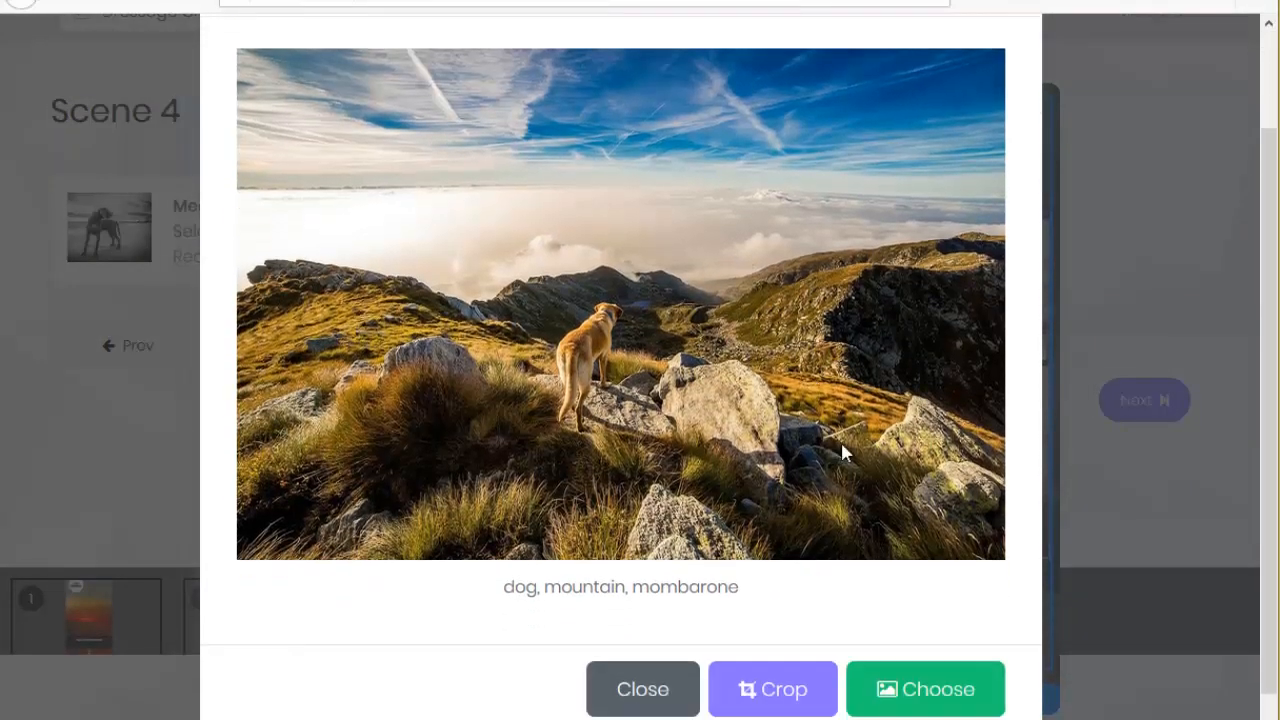
pyautogui.click(912, 666)
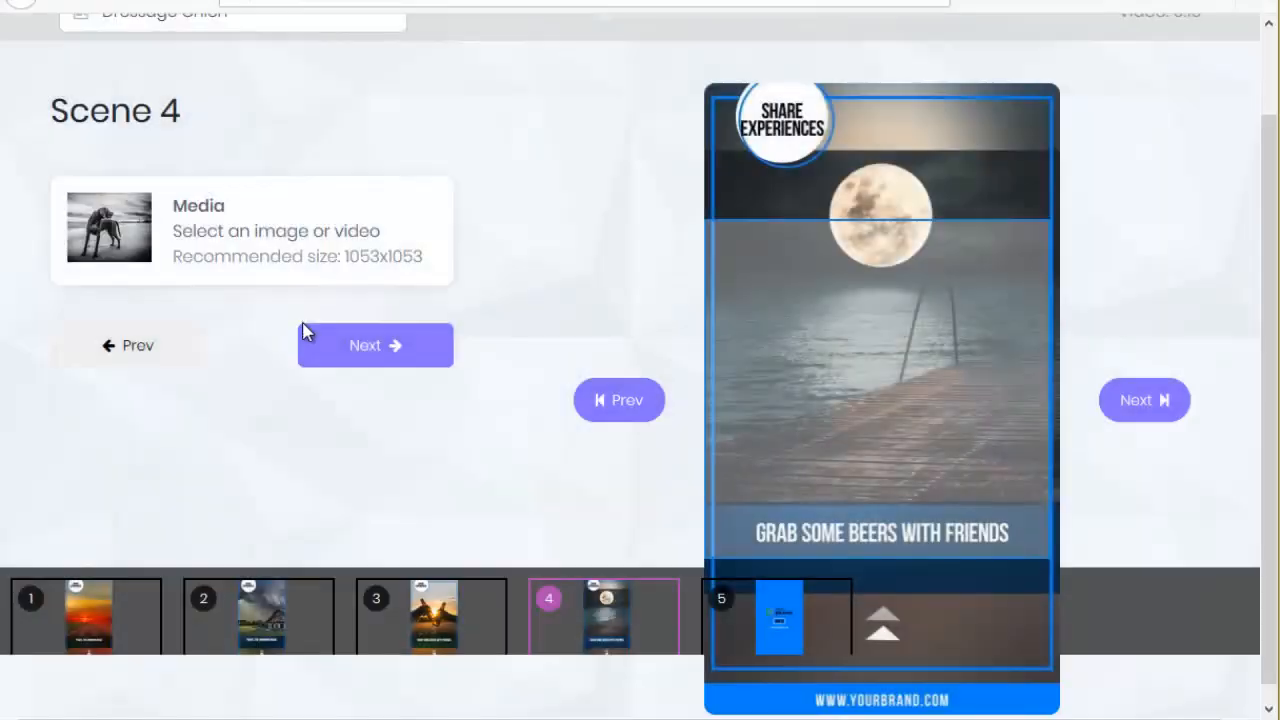
pyautogui.click(415, 352)
# Replace the scene 5 brand logo with the logo_dog.png image from My Library
pyautogui.scroll(2, 478, 339)
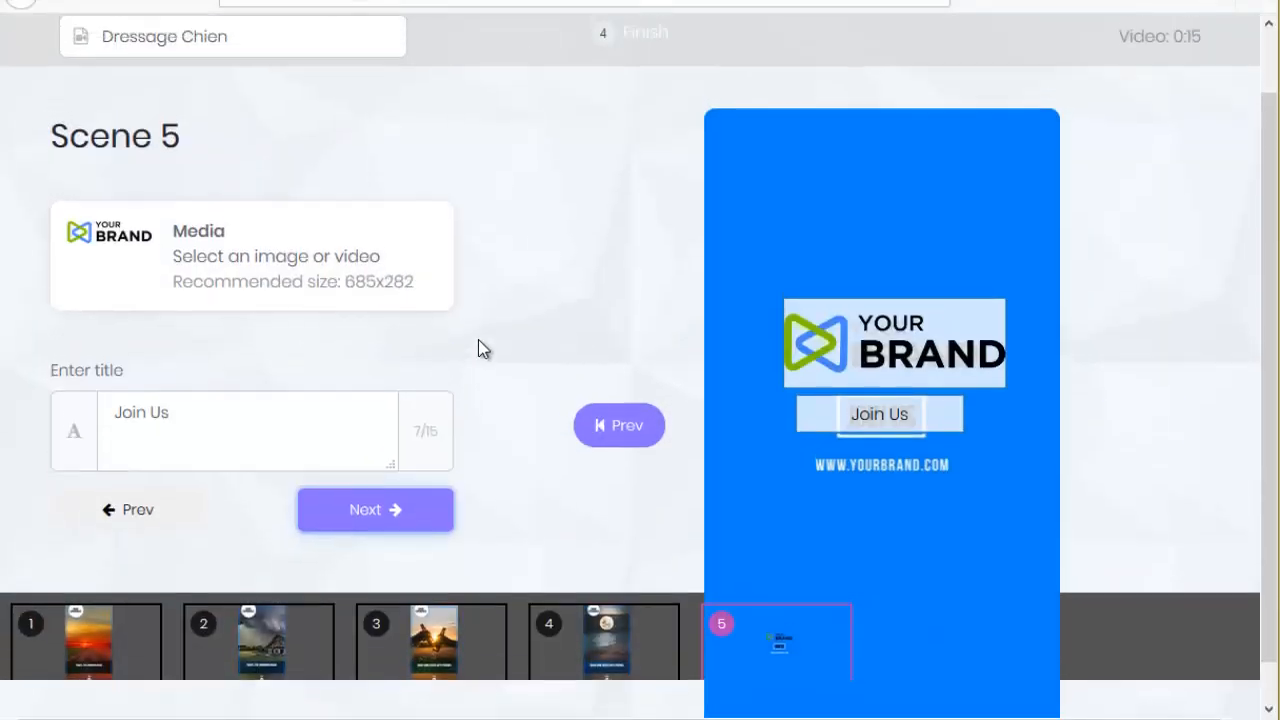
pyautogui.scroll(-2, 618, 532)
pyautogui.scroll(2, 503, 337)
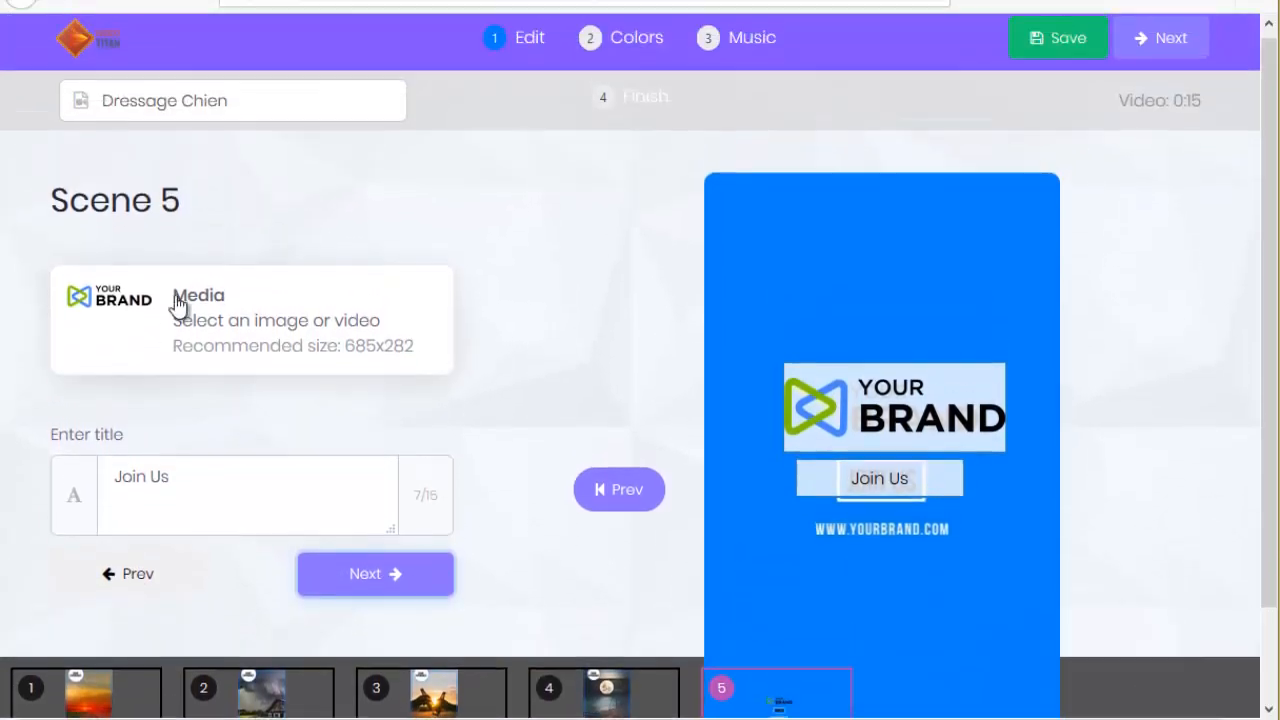
pyautogui.click(177, 306)
pyautogui.click(560, 450)
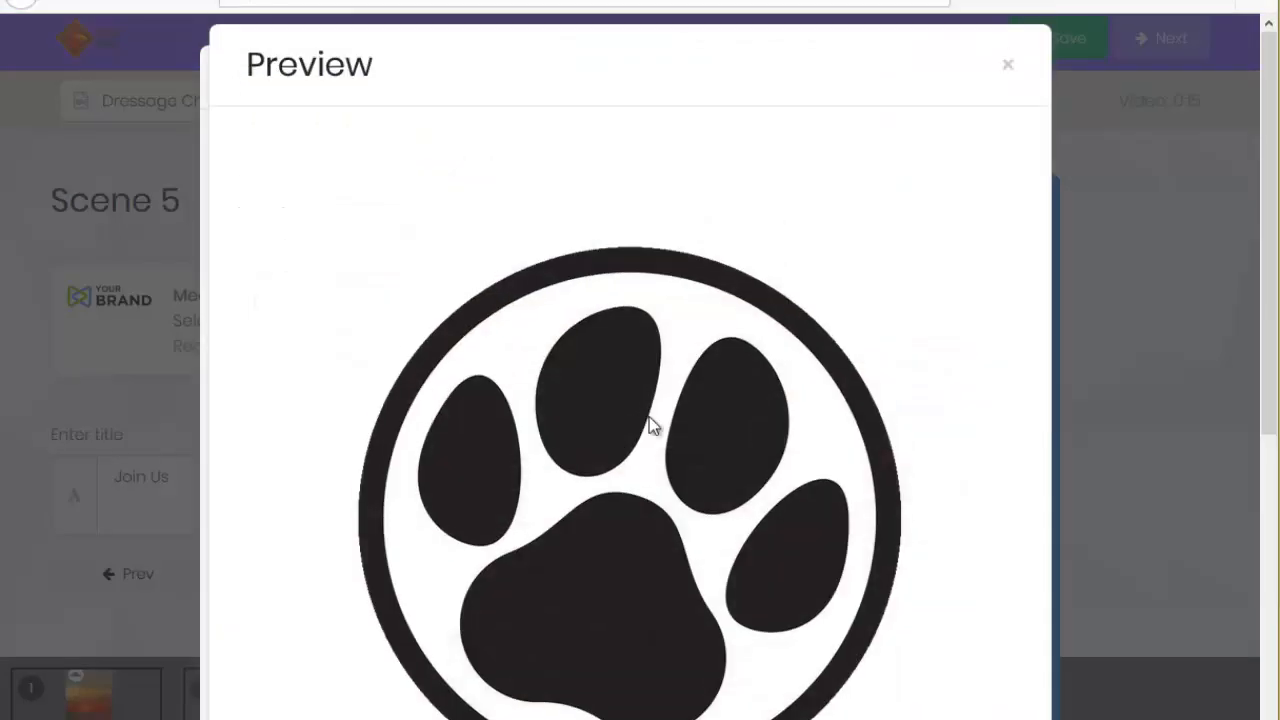
pyautogui.scroll(-4, 863, 471)
pyautogui.click(918, 676)
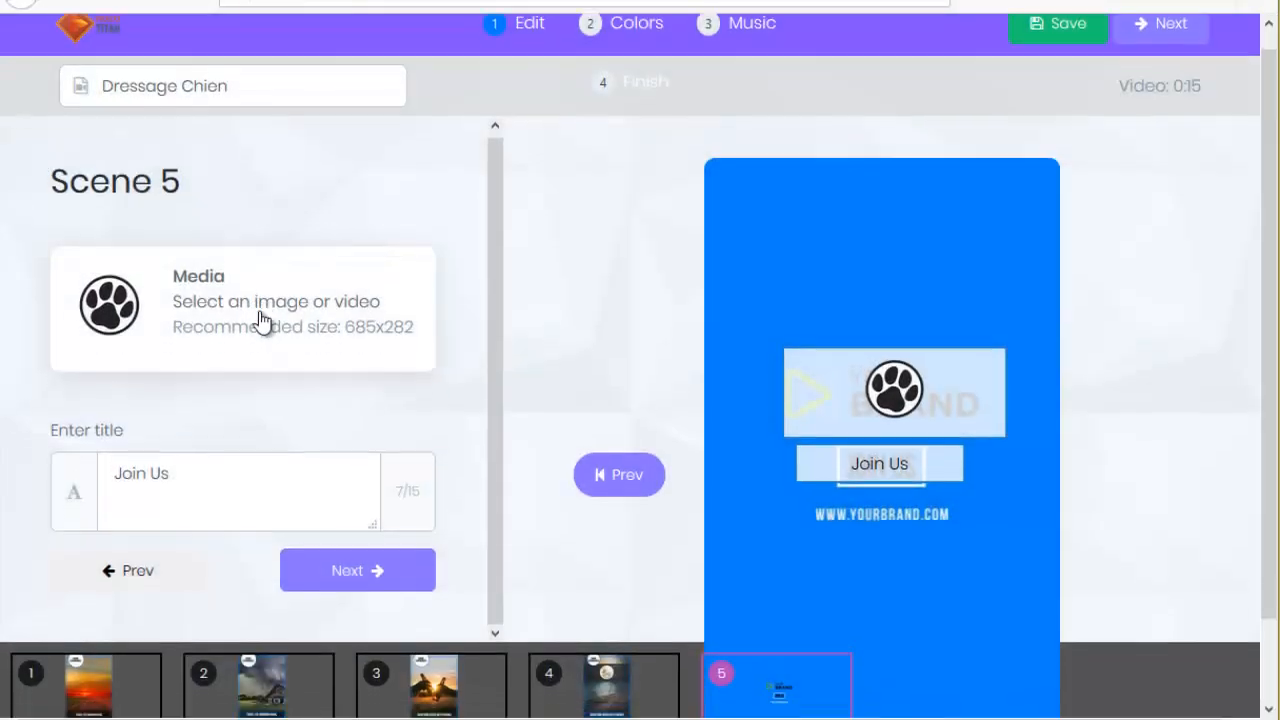
# Set the scene 5 title to "Contactez-Nous" and continue to the color settings
pyautogui.scroll(-2, 263, 320)
pyautogui.moveTo(229, 403); pyautogui.dragTo(56, 392)
pyautogui.write('Contactez-Nous')
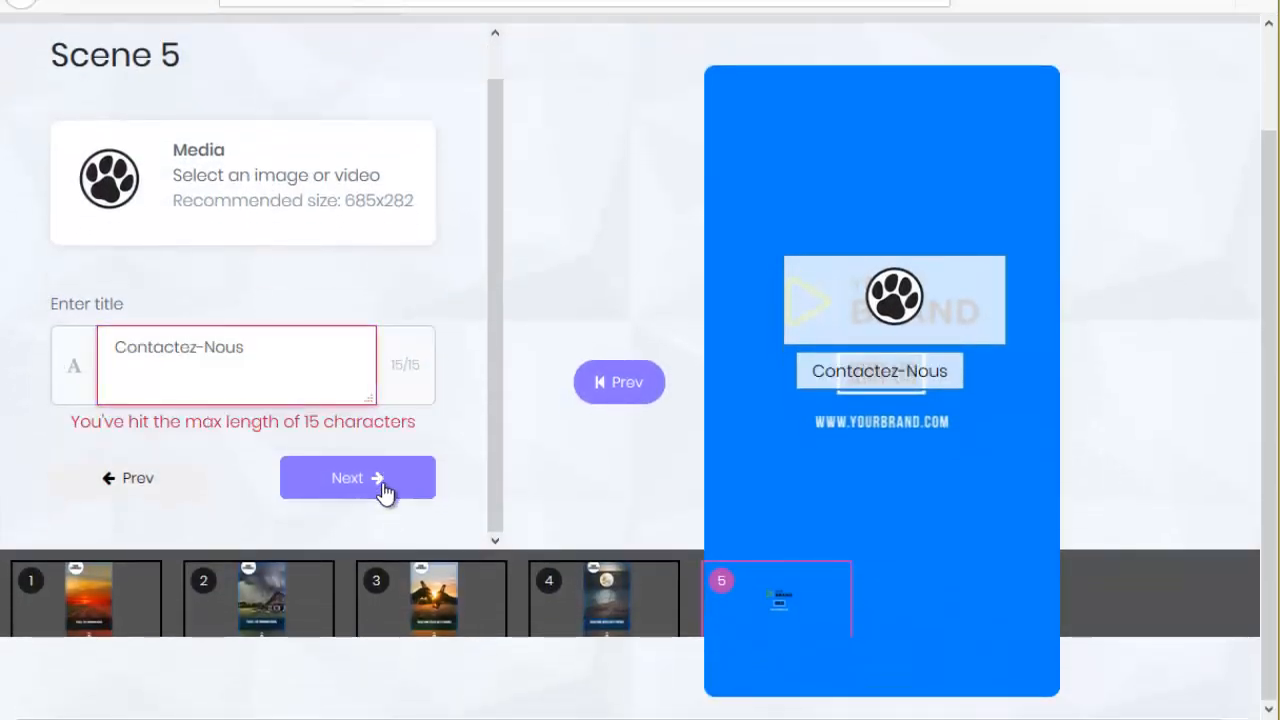
pyautogui.click(378, 485)
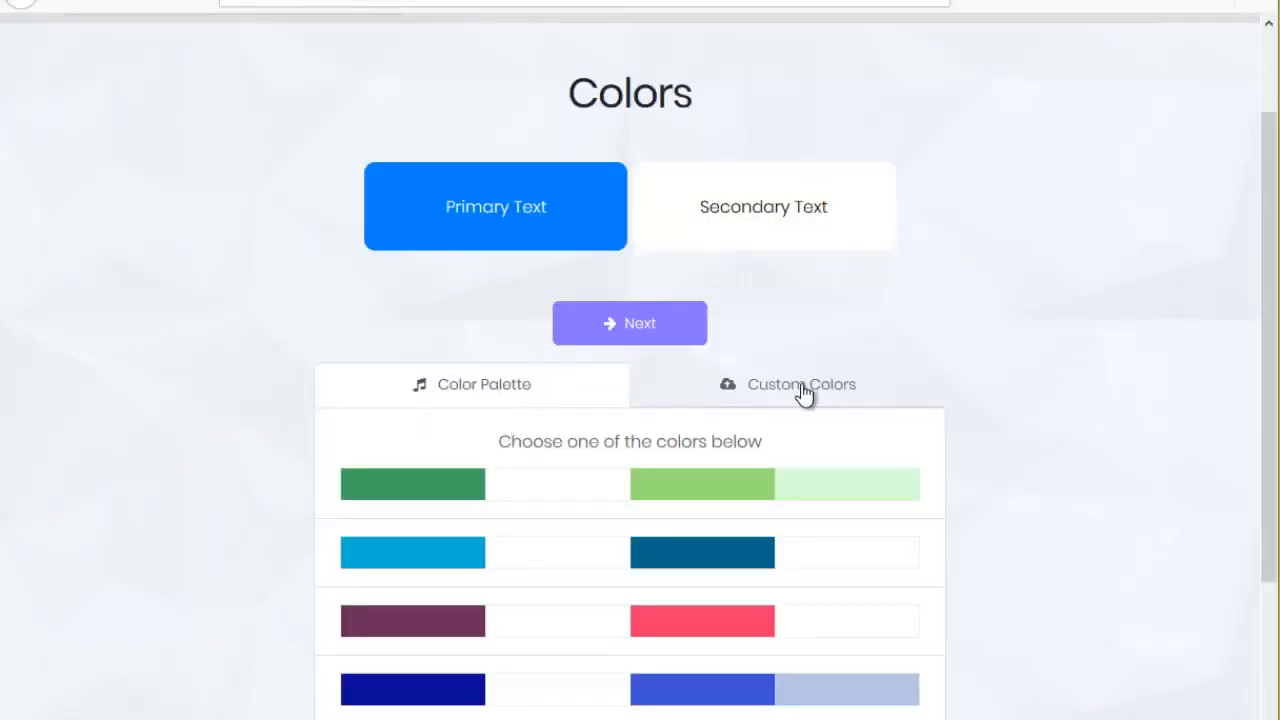
# Look over the color palettes, keep the template's blue and white colors, and continue to the music selection
pyautogui.scroll(-2, 428, 238)
pyautogui.scroll(2, 615, 383)
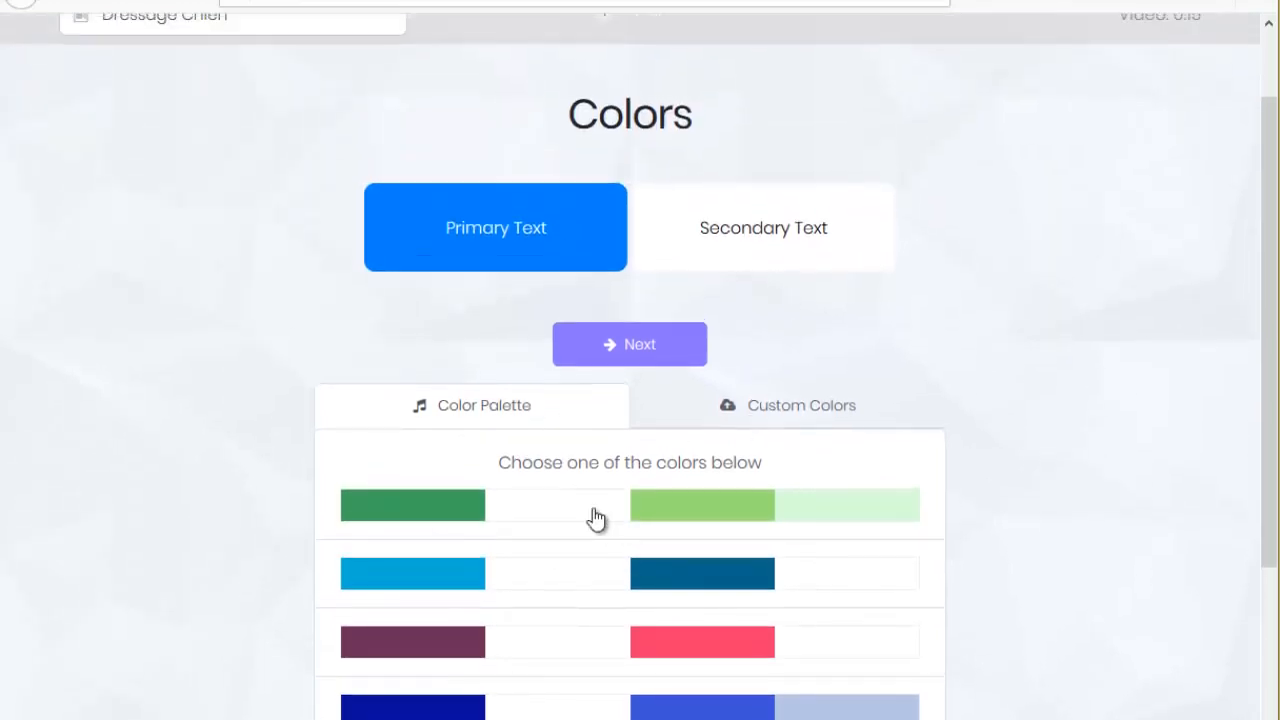
pyautogui.click(651, 358)
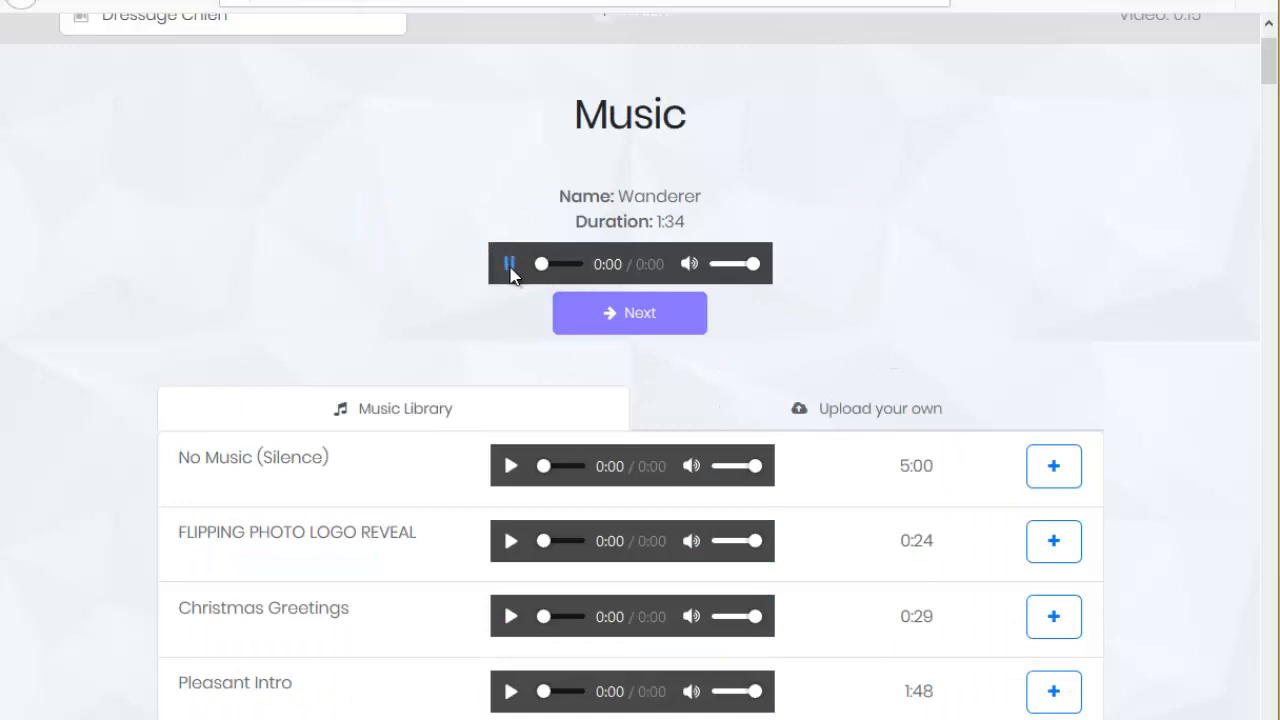
# Browse the music library and select the "Cinematic Title" track as the video's music
pyautogui.scroll(-11, 284, 350)
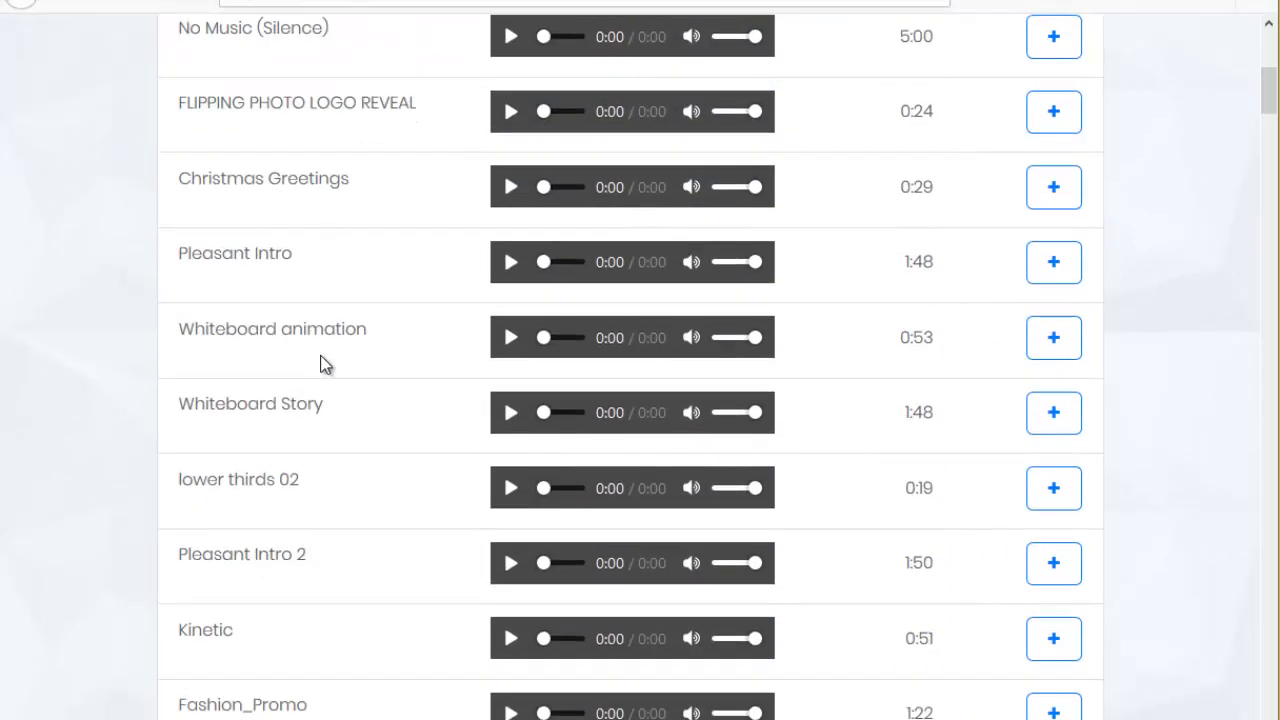
pyautogui.scroll(-3, 400, 360)
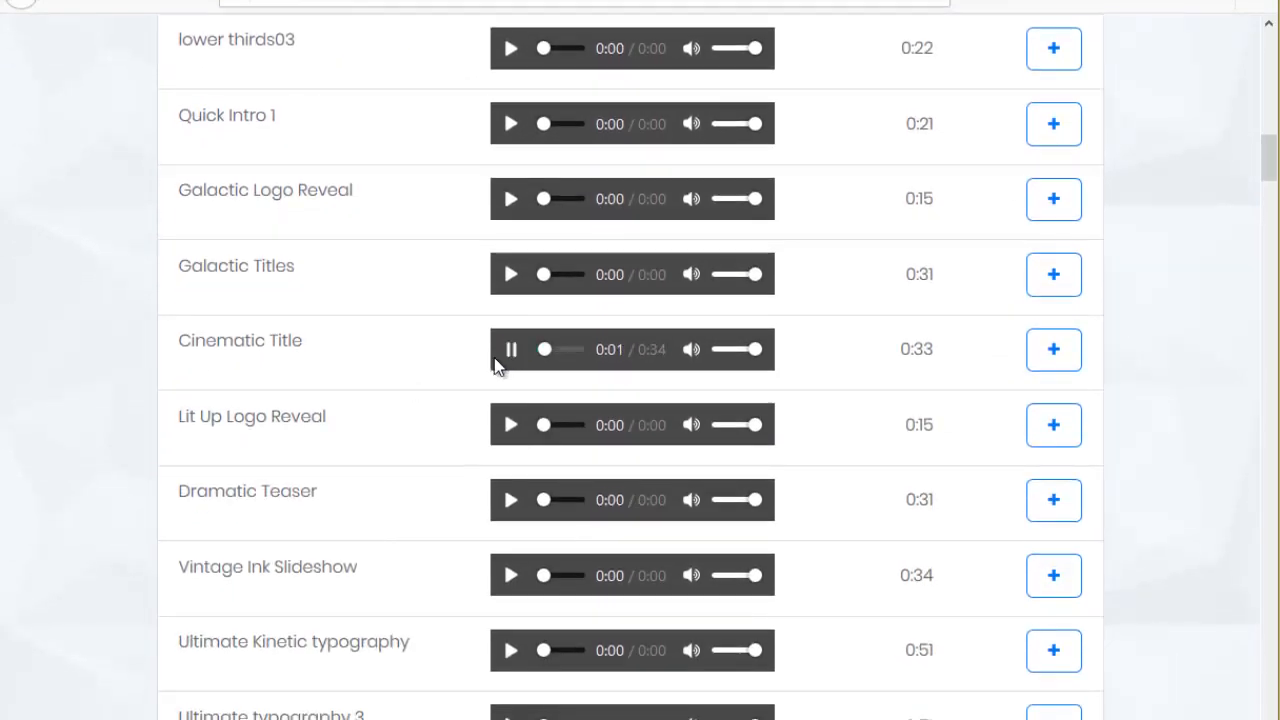
pyautogui.click(1072, 355)
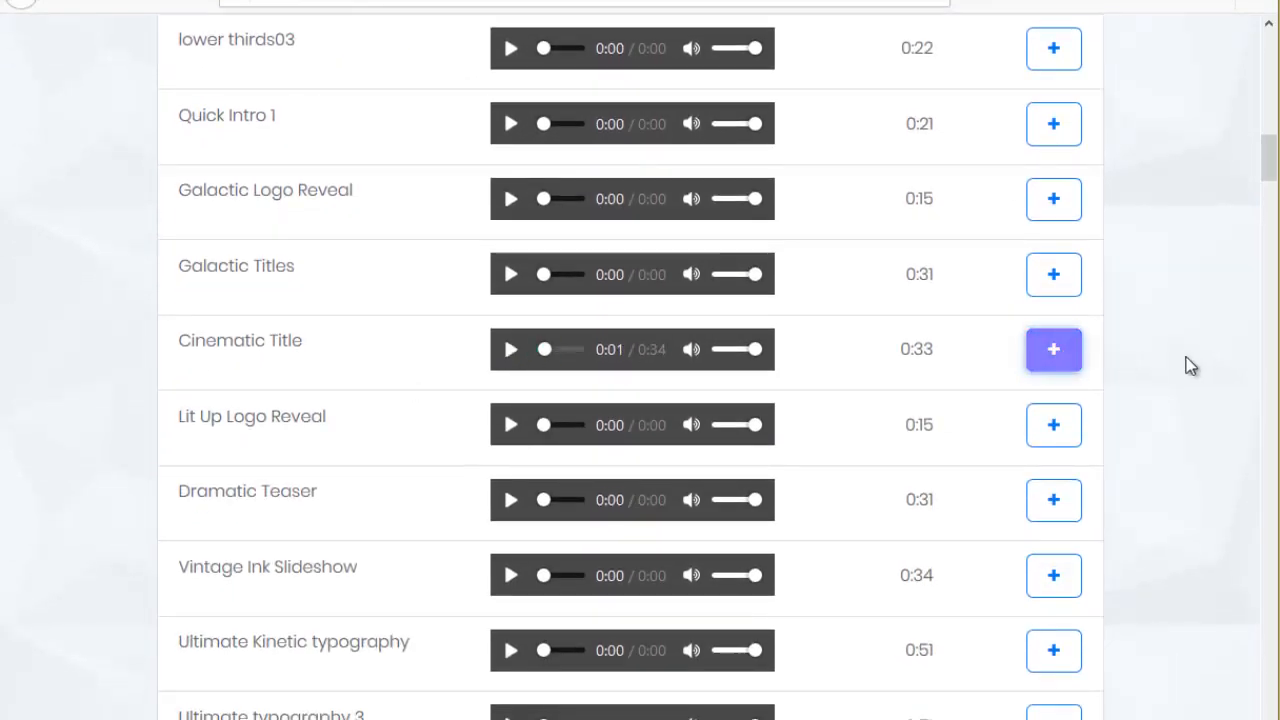
pyautogui.scroll(8, 1169, 368)
pyautogui.scroll(5, 1169, 365)
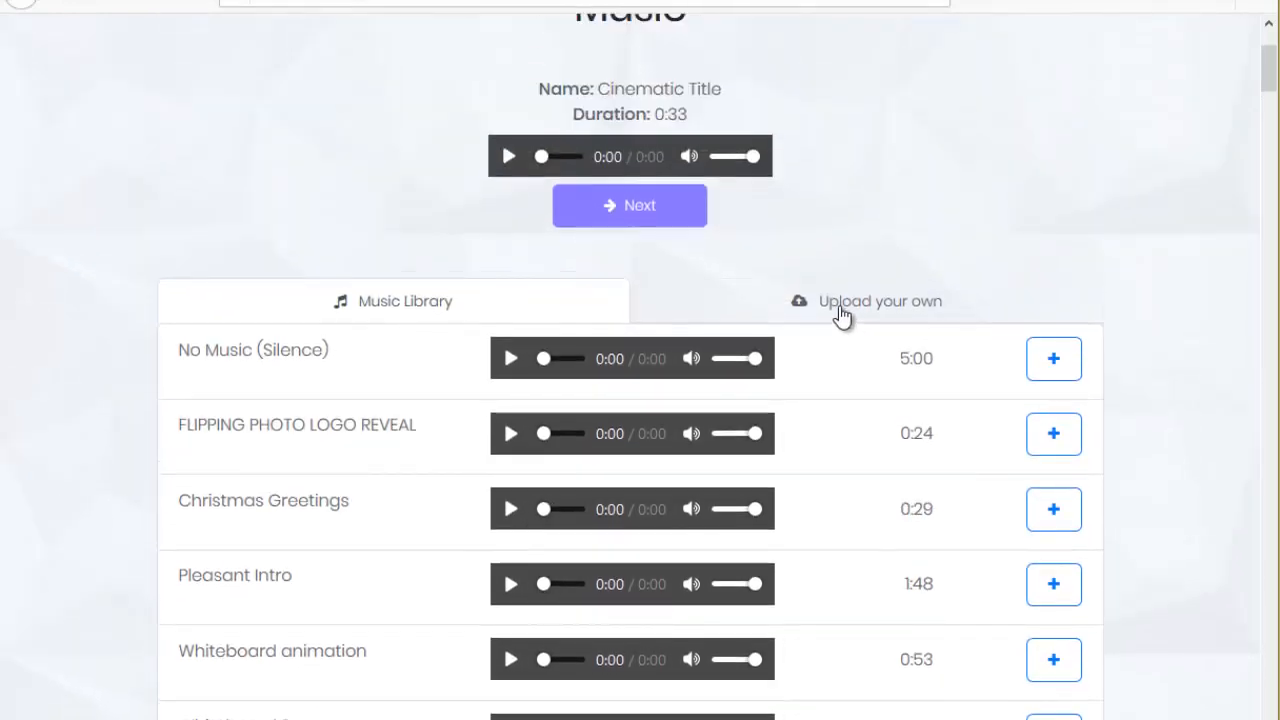
pyautogui.scroll(2, 1022, 313)
# Continue to the final stage, start rendering the Dressage Chien video, and check its entry among the projects
pyautogui.click(660, 408)
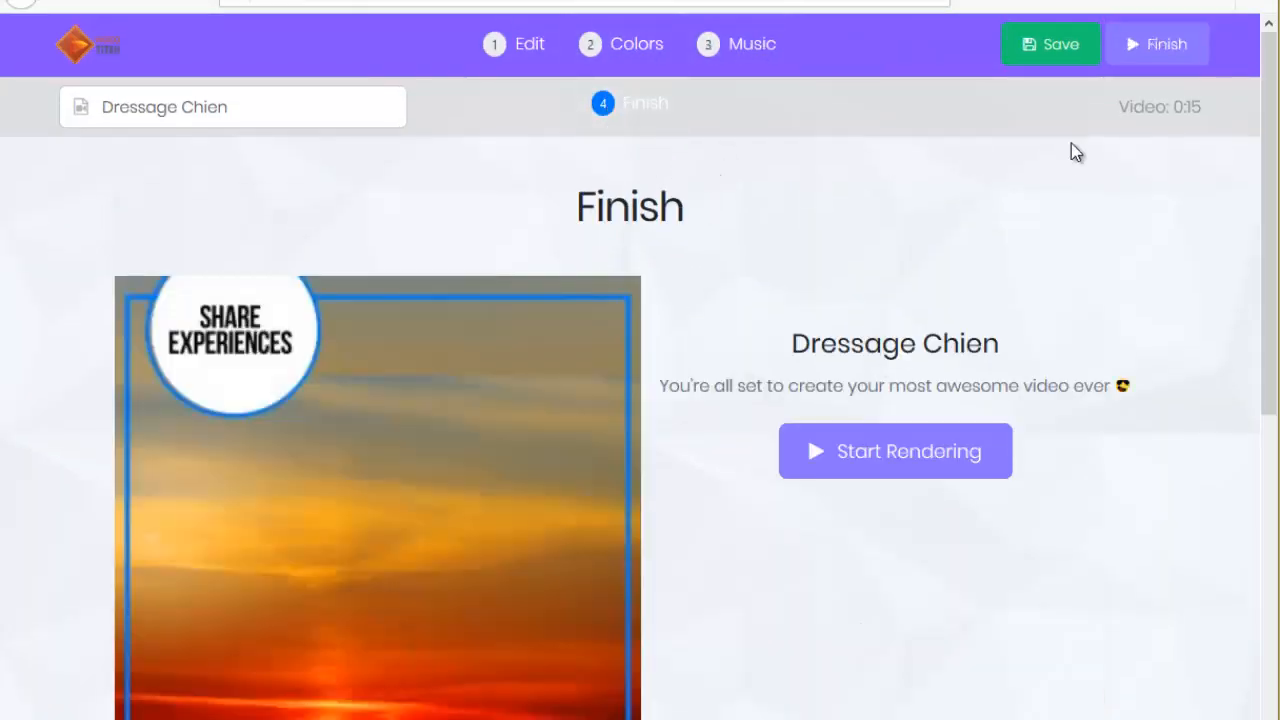
pyautogui.click(903, 455)
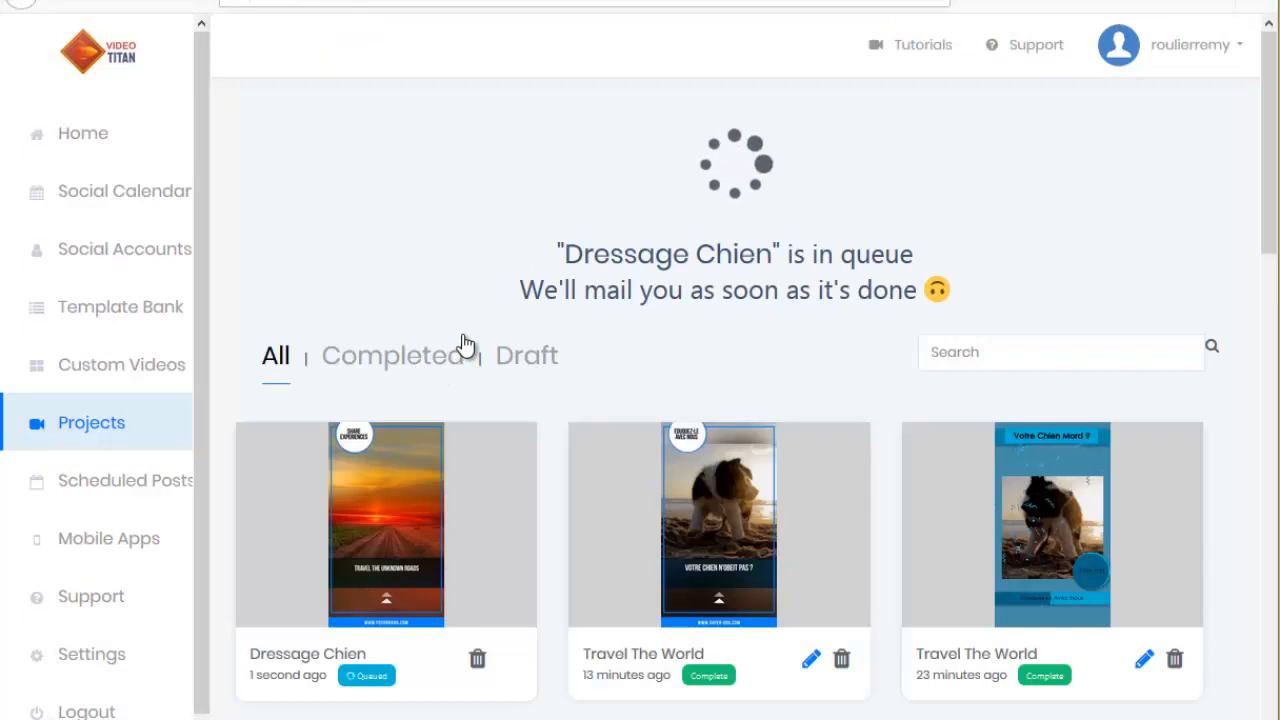
pyautogui.scroll(-3, 478, 337)
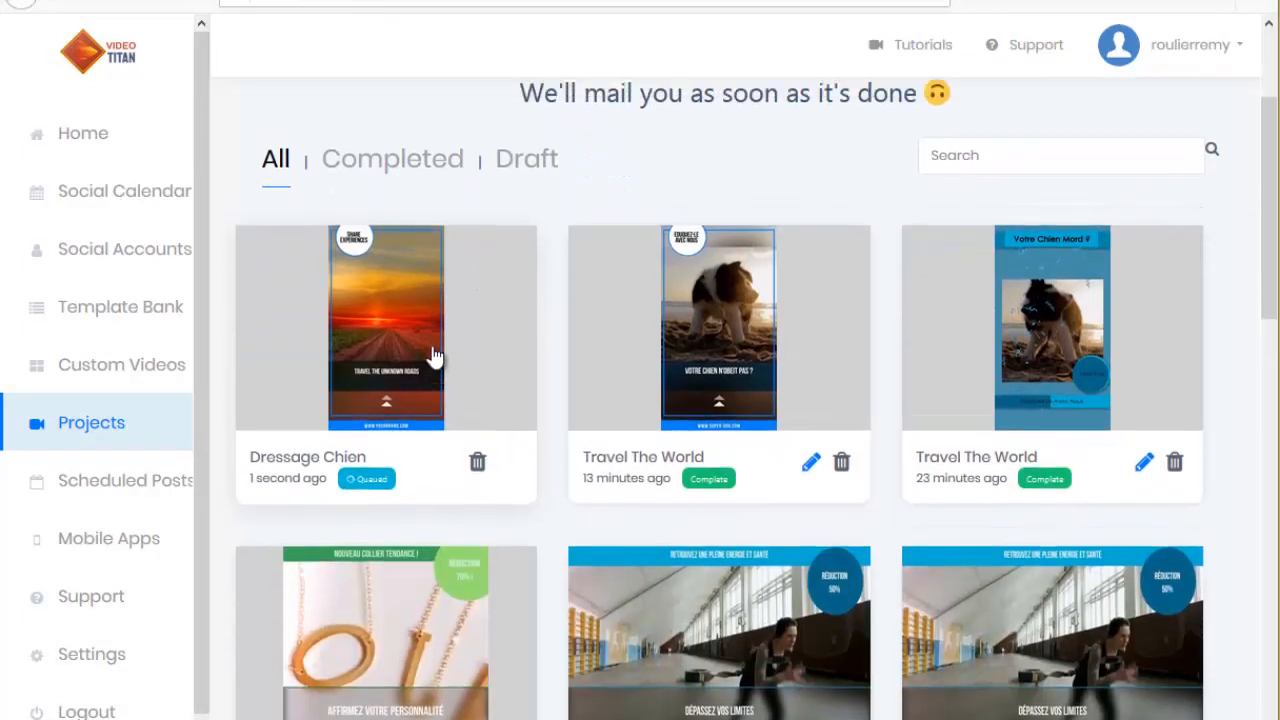
pyautogui.scroll(2, 434, 357)
pyautogui.scroll(-1, 400, 500)
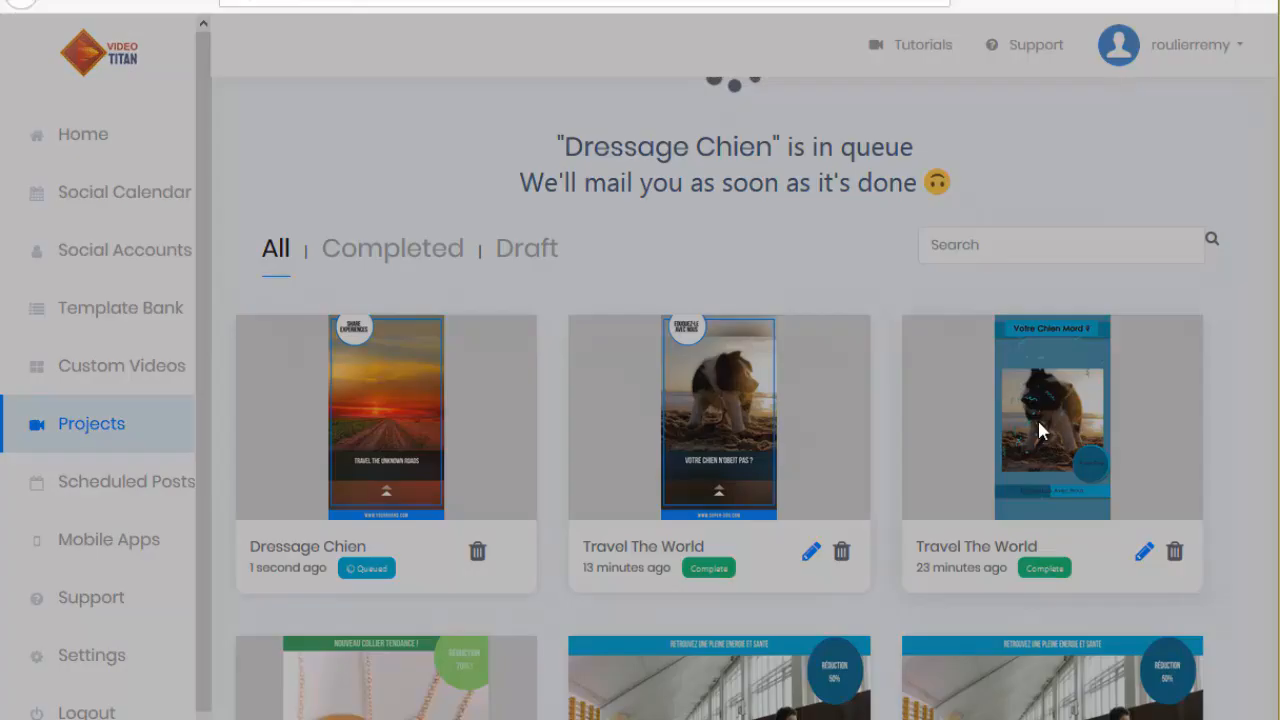
# Watch the completed "Votre Chien Mord ?" video and the Muscu fitness video, closing each preview
pyautogui.click(1038, 418)
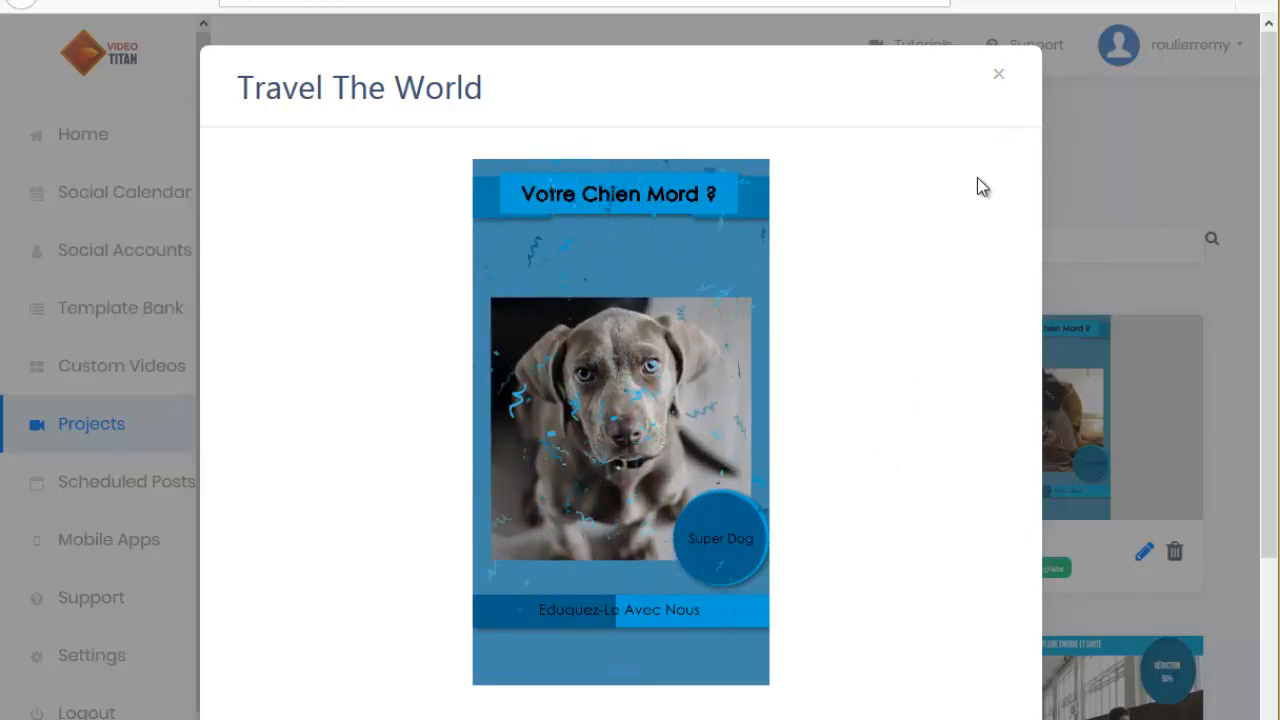
pyautogui.click(998, 74)
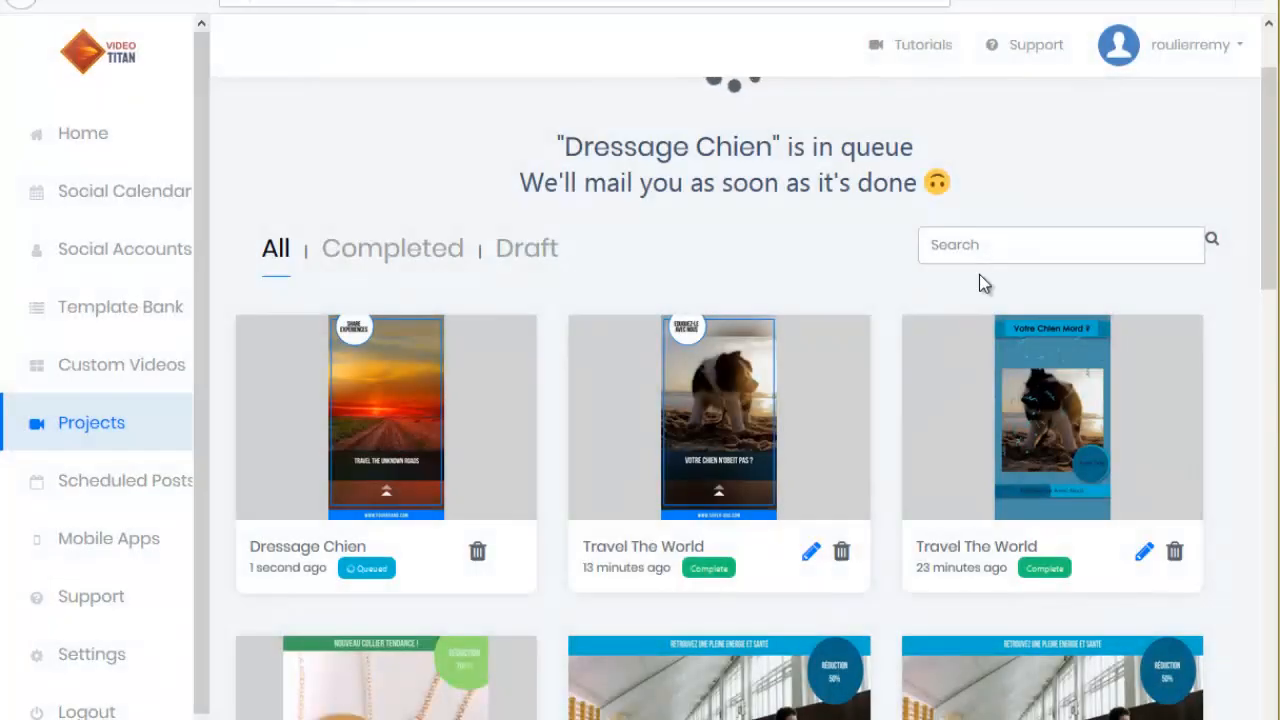
pyautogui.scroll(-3, 892, 370)
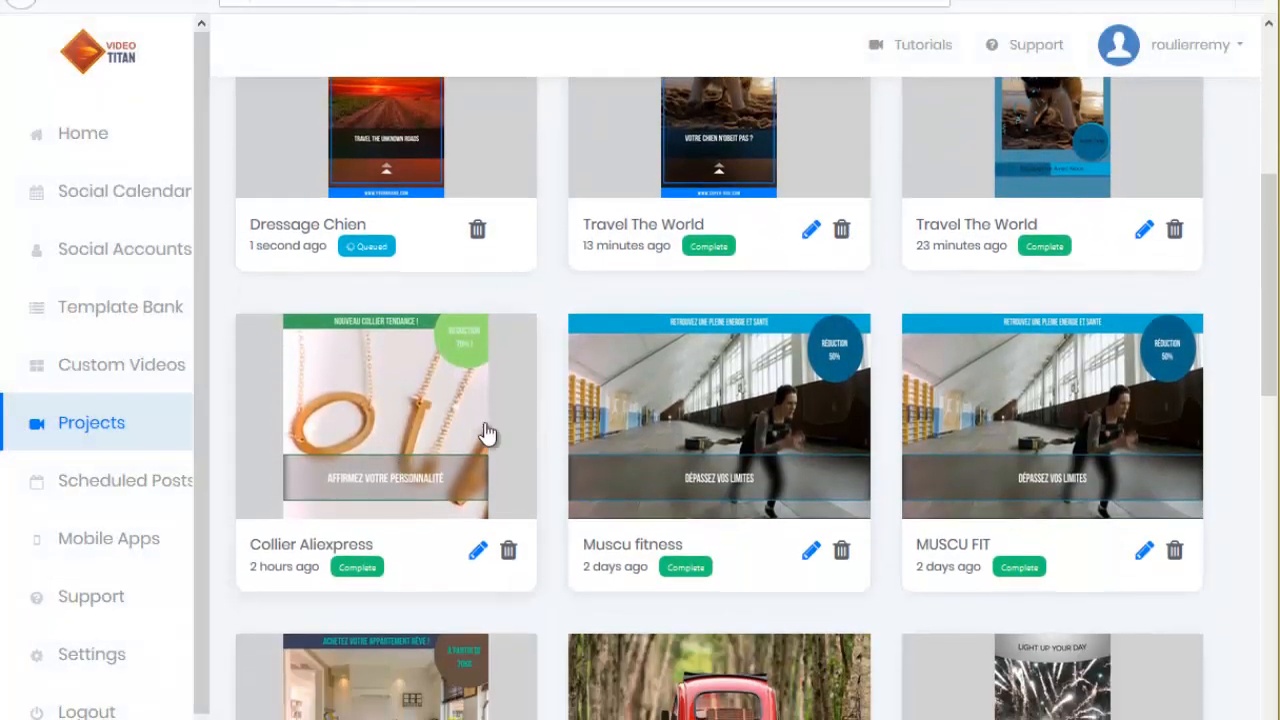
pyautogui.click(748, 443)
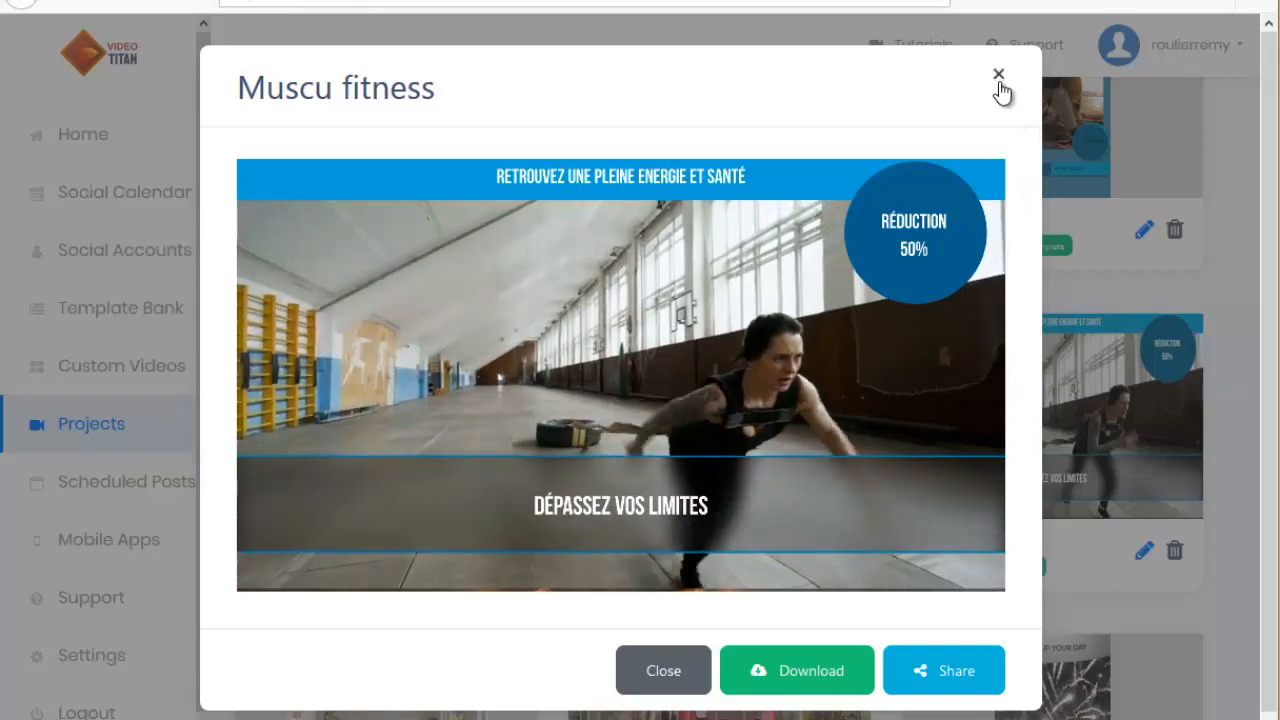
pyautogui.click(998, 76)
# Watch the completed Achat Immobilier project video and close its preview
pyautogui.scroll(-2, 600, 440)
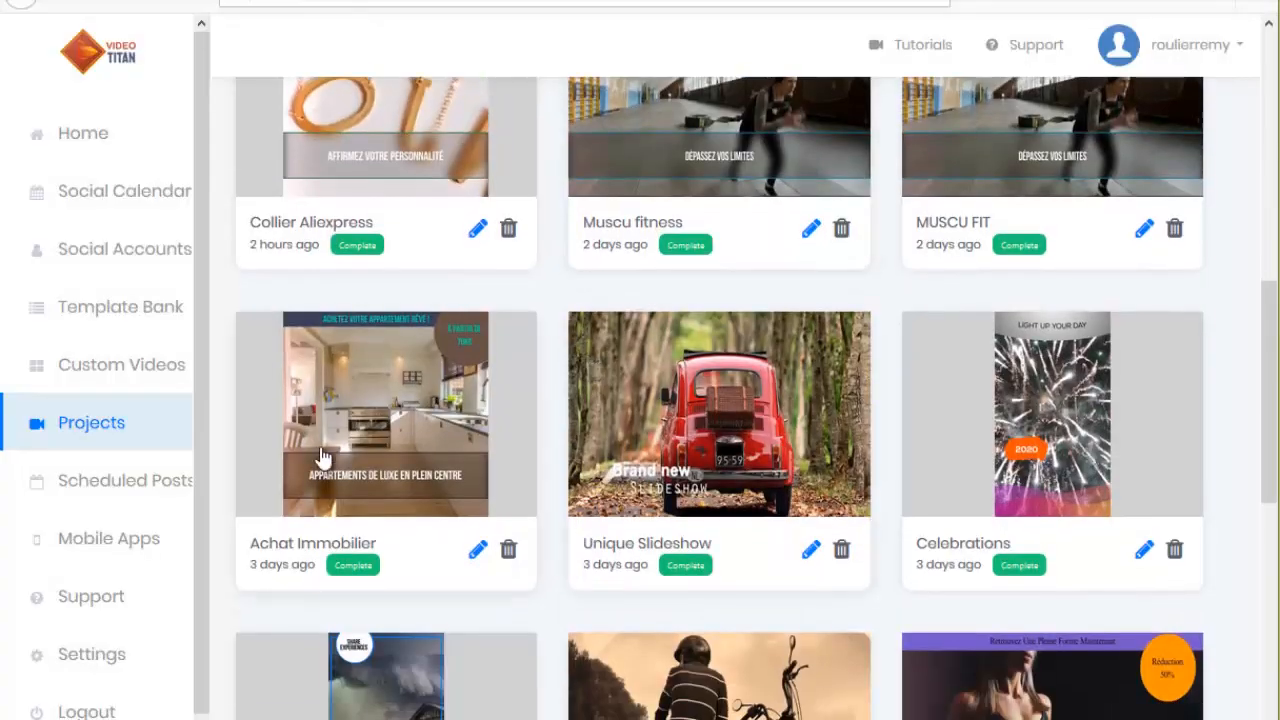
pyautogui.click(370, 423)
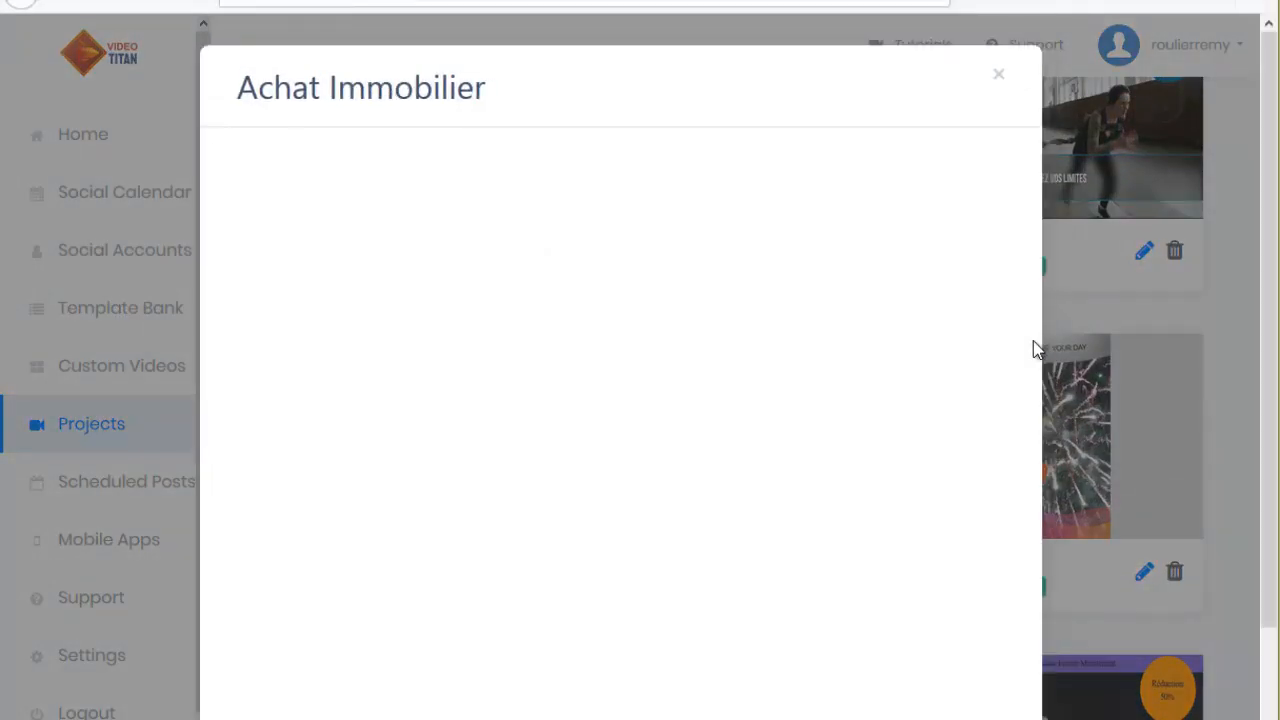
pyautogui.scroll(-1, 1009, 350)
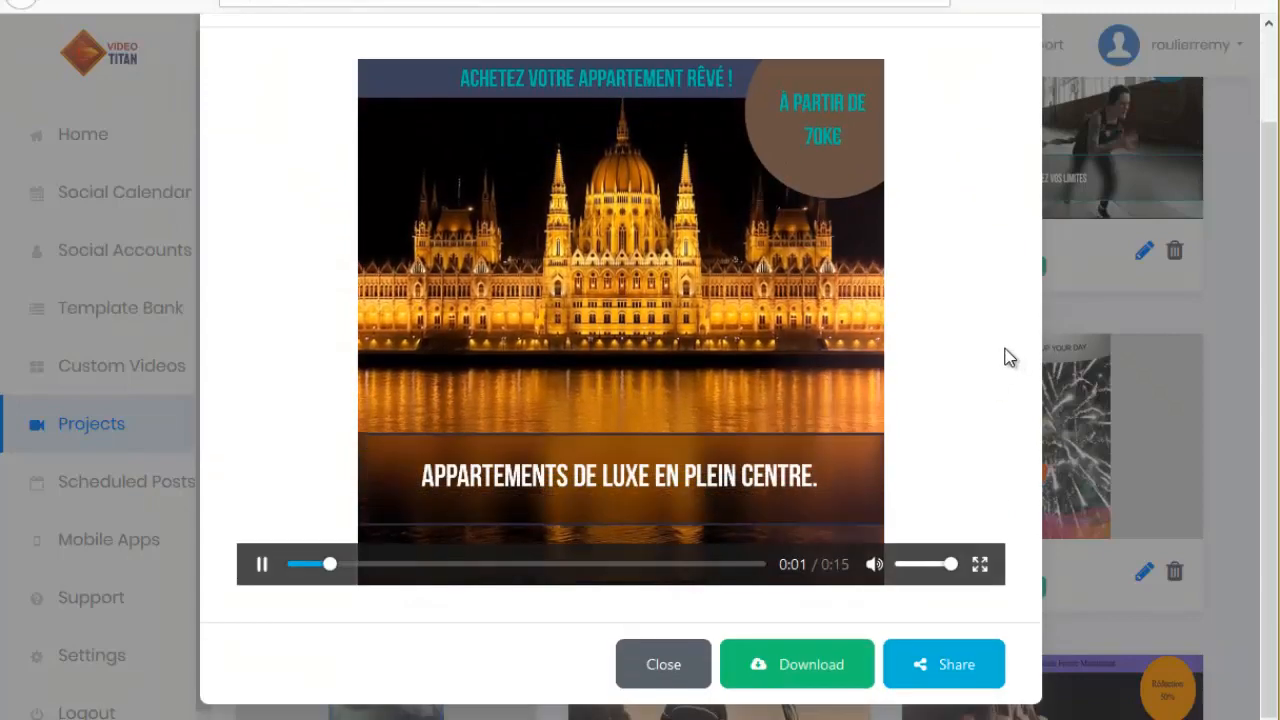
pyautogui.scroll(1, 1008, 357)
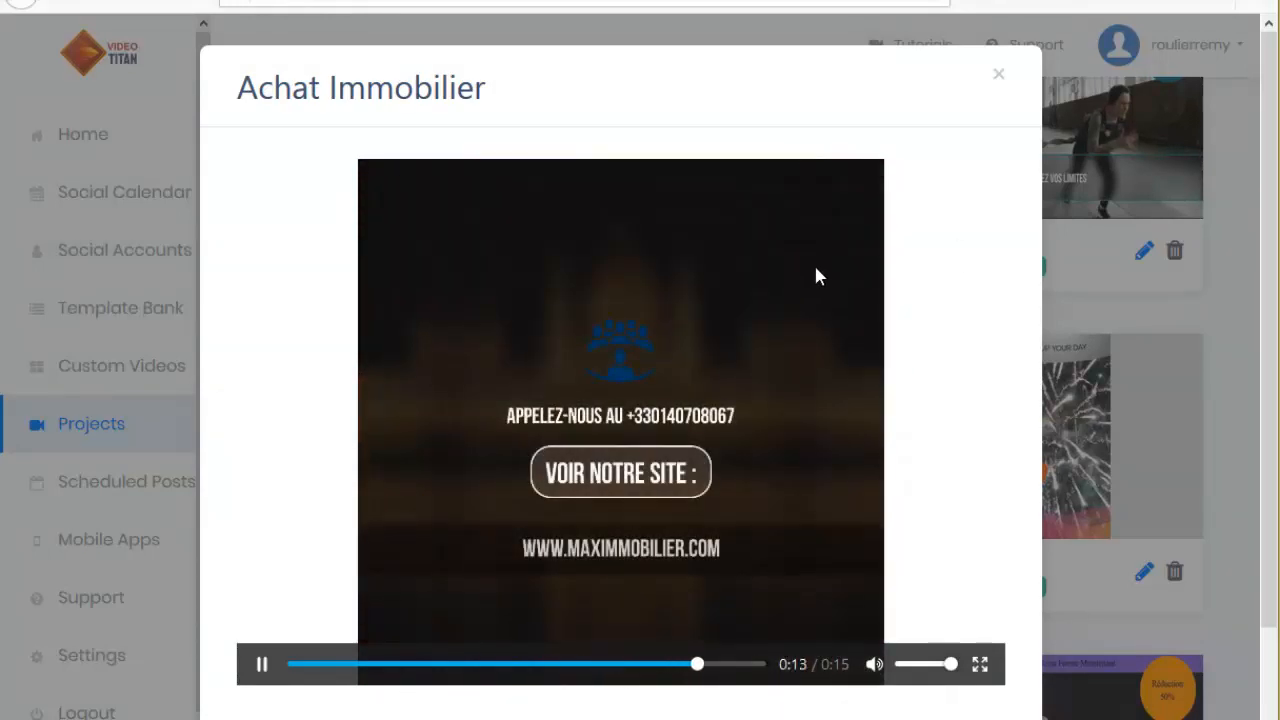
pyautogui.click(998, 74)
# Return to the newest project and watch the rendered Dressage Chien video
pyautogui.scroll(5, 837, 520)
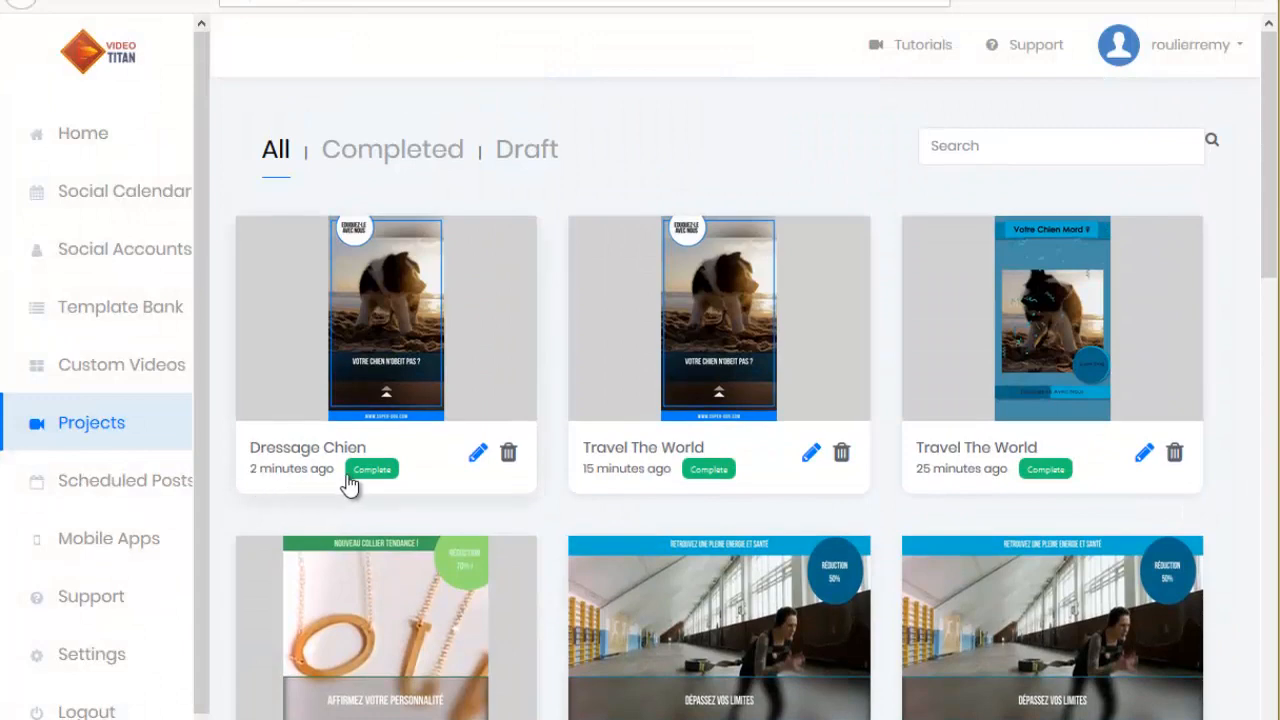
pyautogui.click(394, 349)
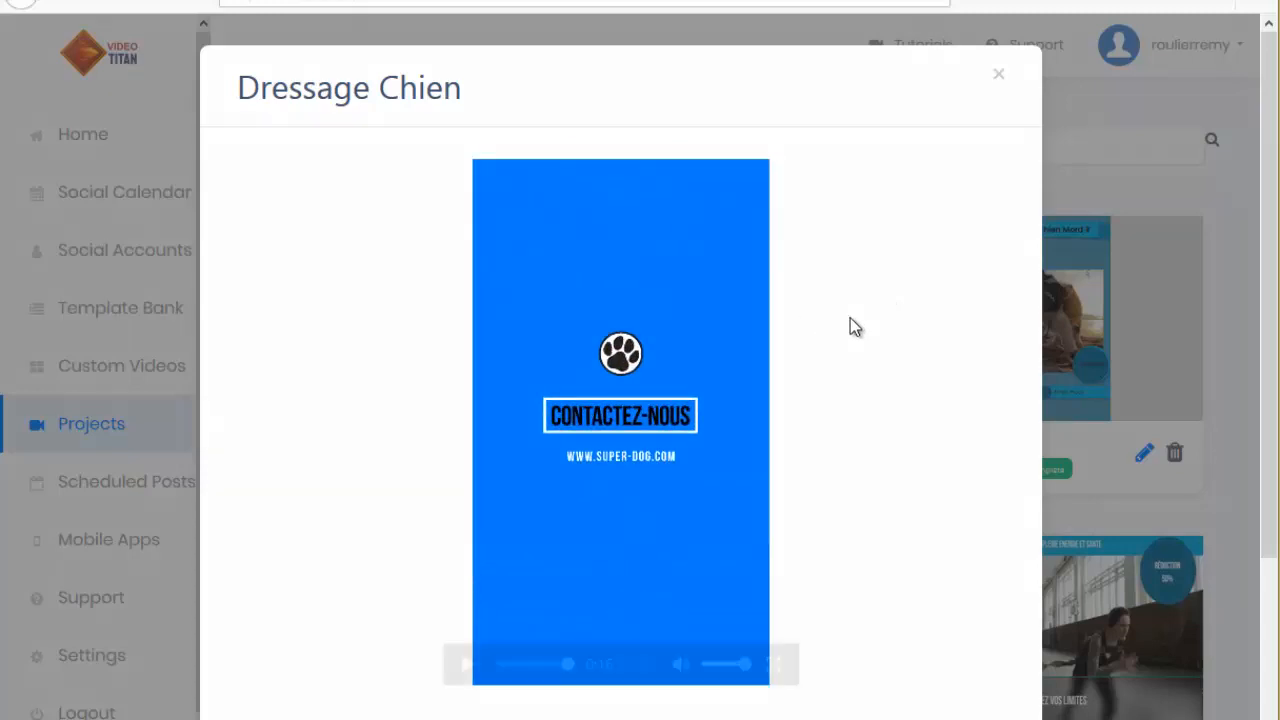
pyautogui.scroll(-2, 809, 491)
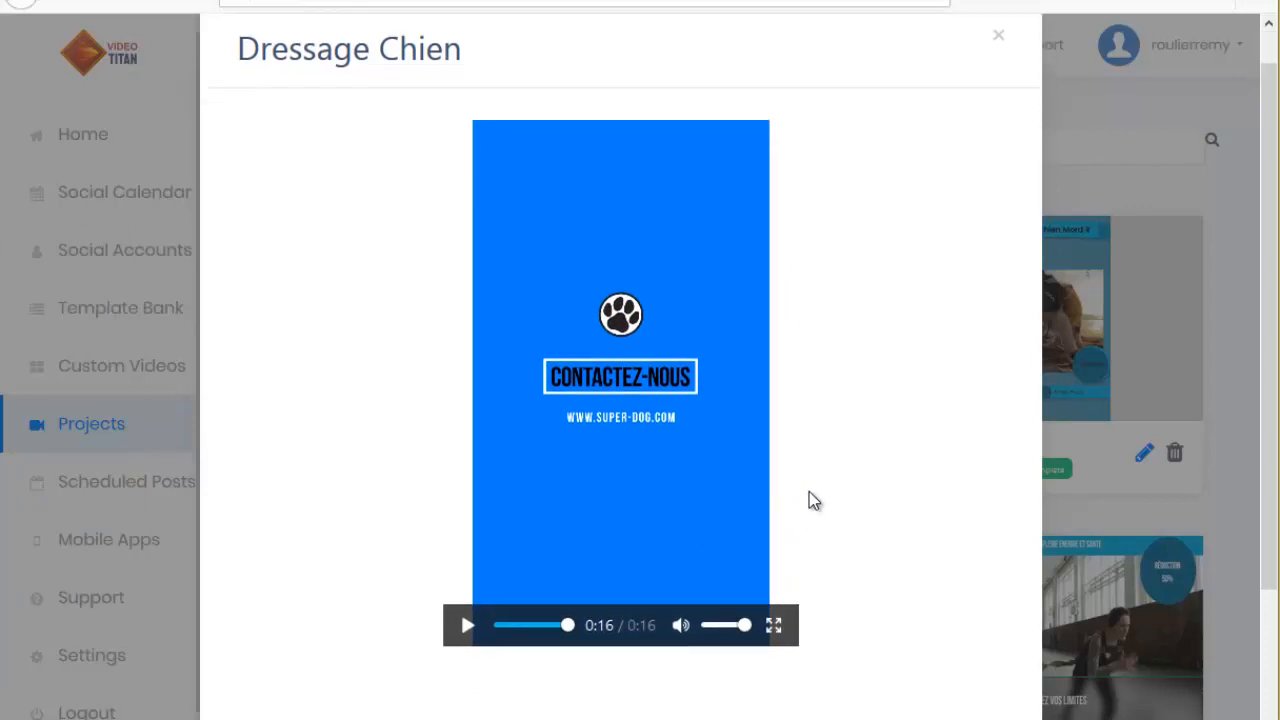
# Start downloading the rendered Dressage Chien video, then cancel the file save
pyautogui.scroll(1, 573, 432)
pyautogui.scroll(1, 573, 432)
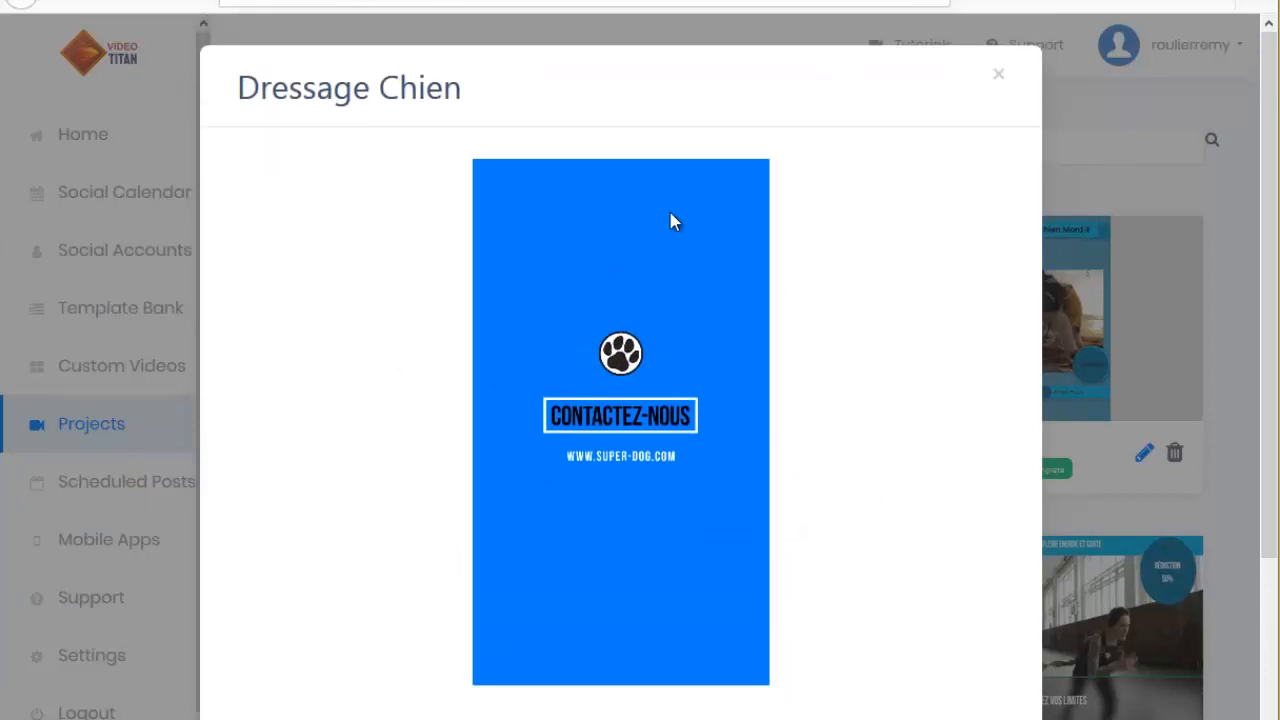
pyautogui.scroll(-2, 874, 462)
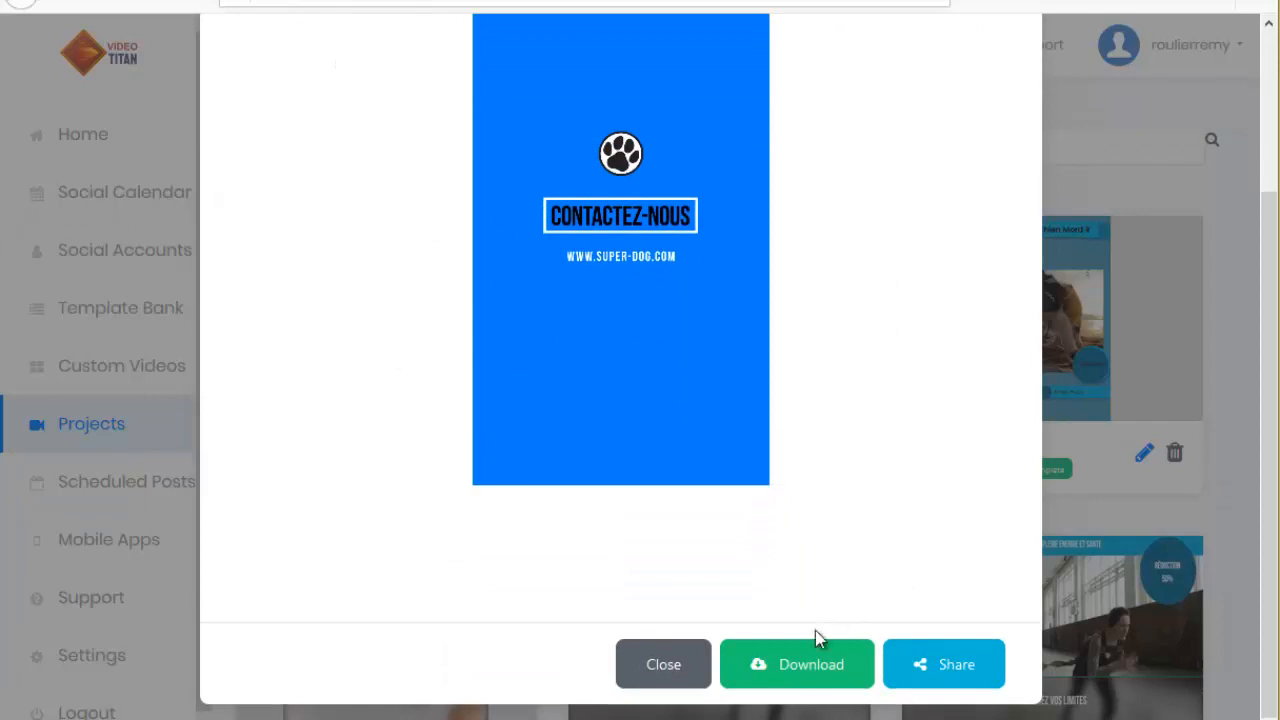
pyautogui.click(807, 670)
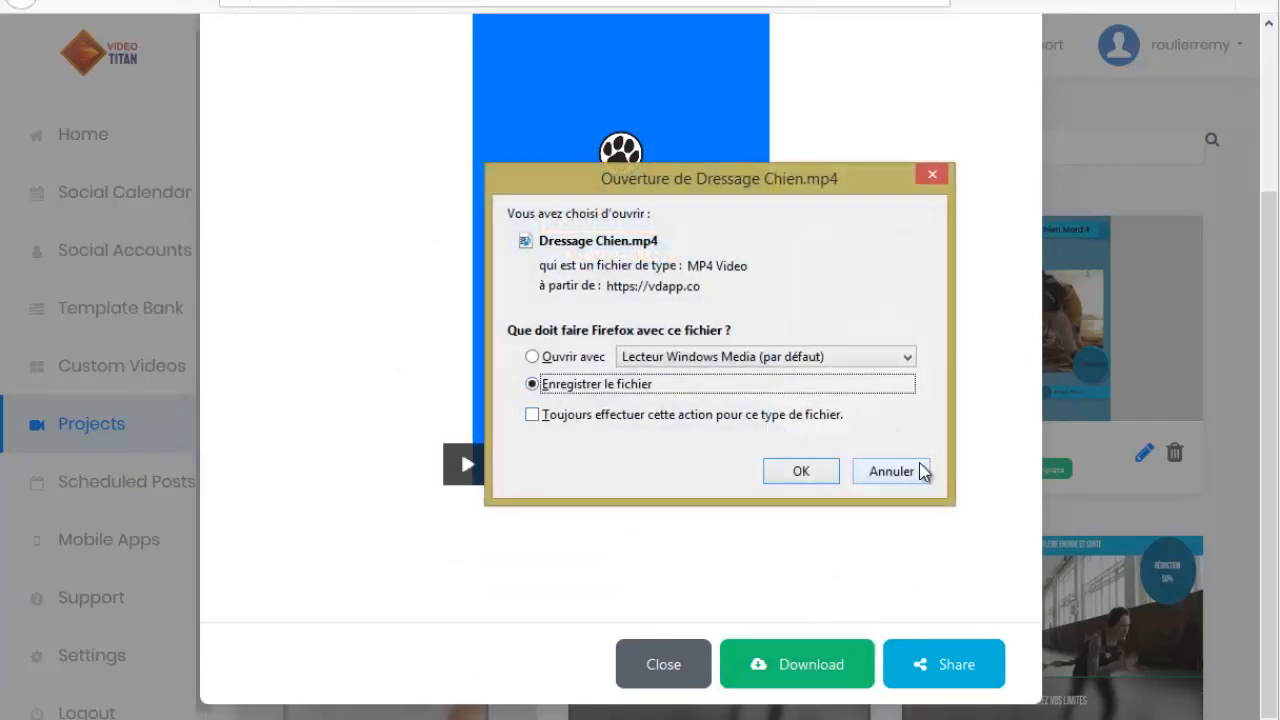
pyautogui.click(920, 471)
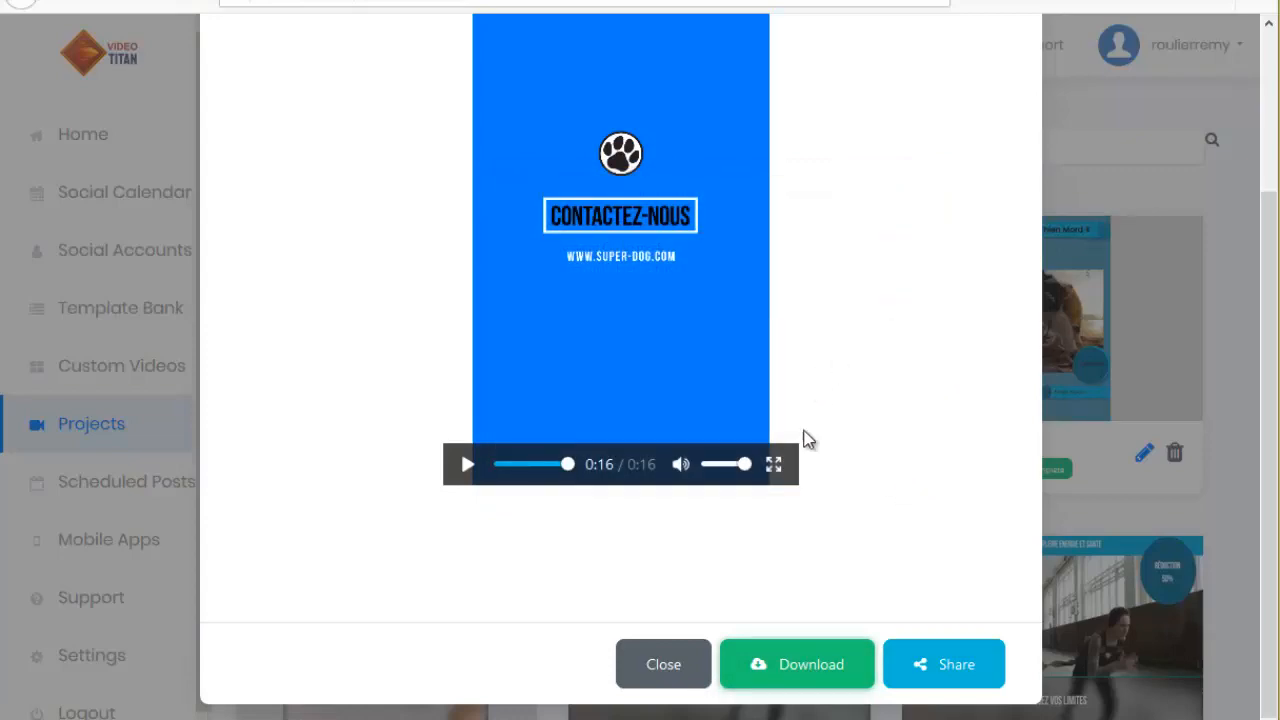
# Open the sharing options for the Dressage Chien video and review the fully integrated, mobile-app-assisted and popup-based platforms
pyautogui.click(955, 674)
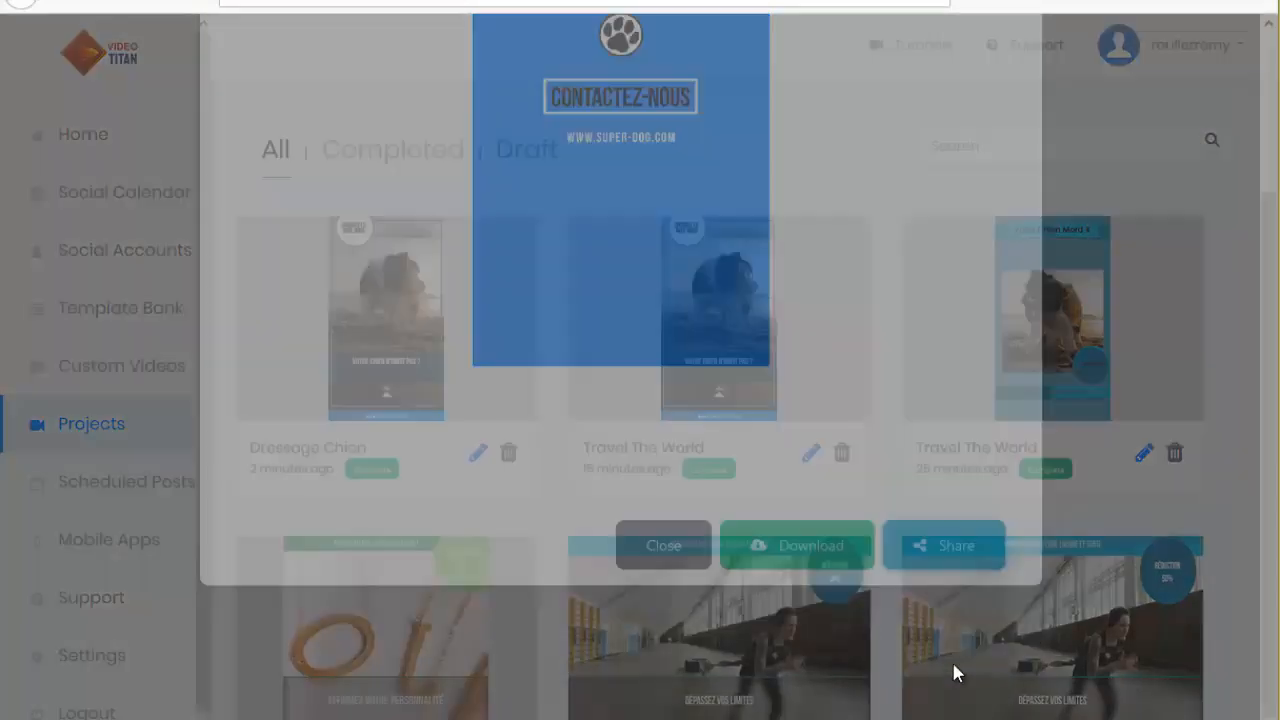
pyautogui.scroll(-3, 570, 340)
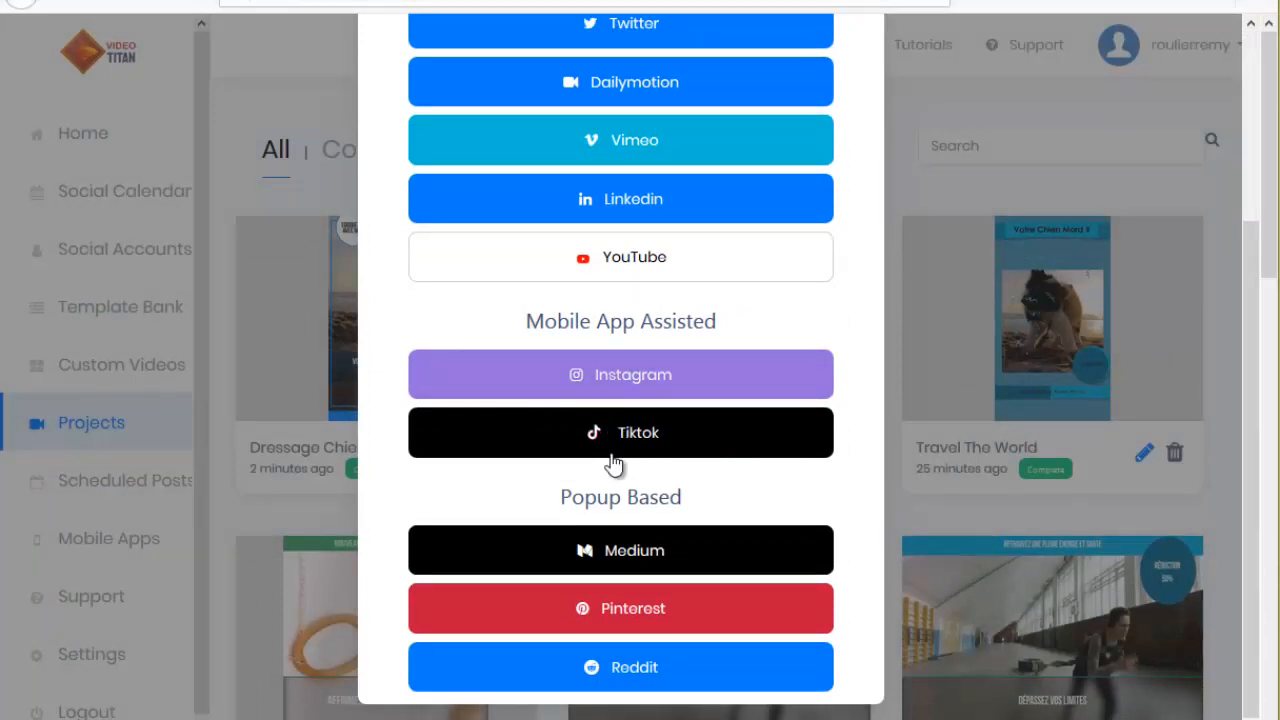
pyautogui.scroll(3, 608, 450)
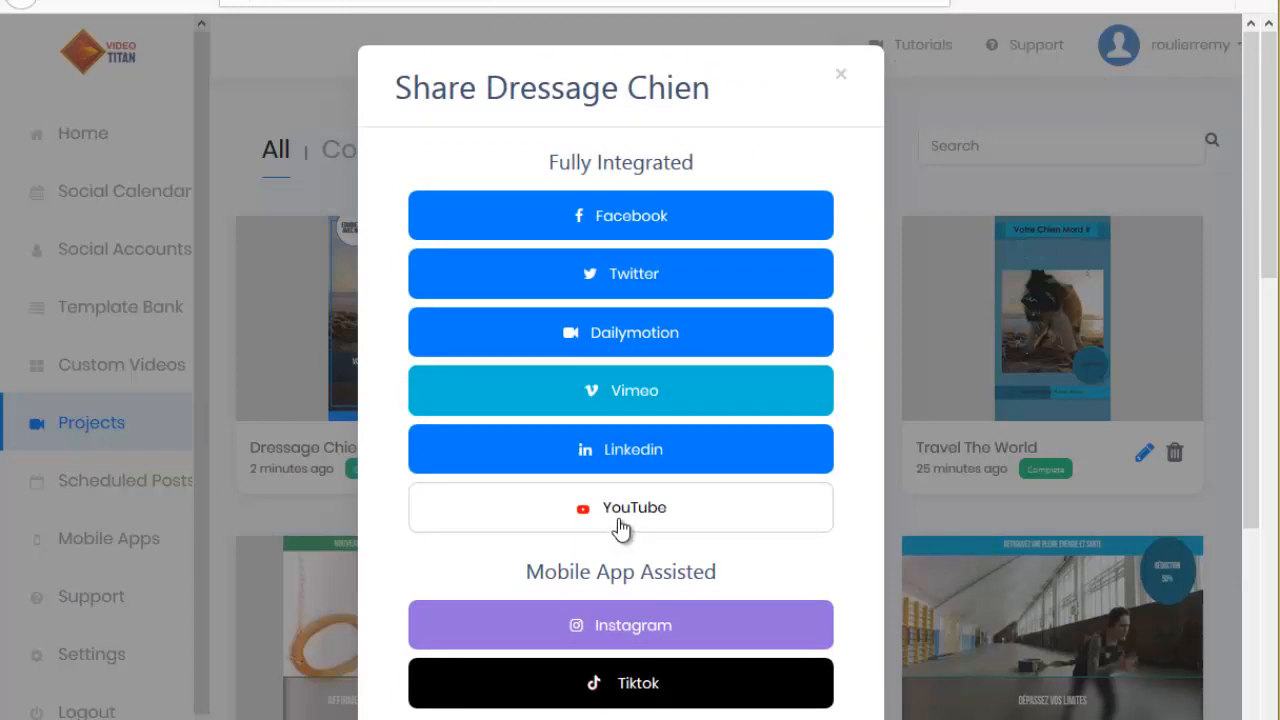
pyautogui.scroll(-3, 640, 460)
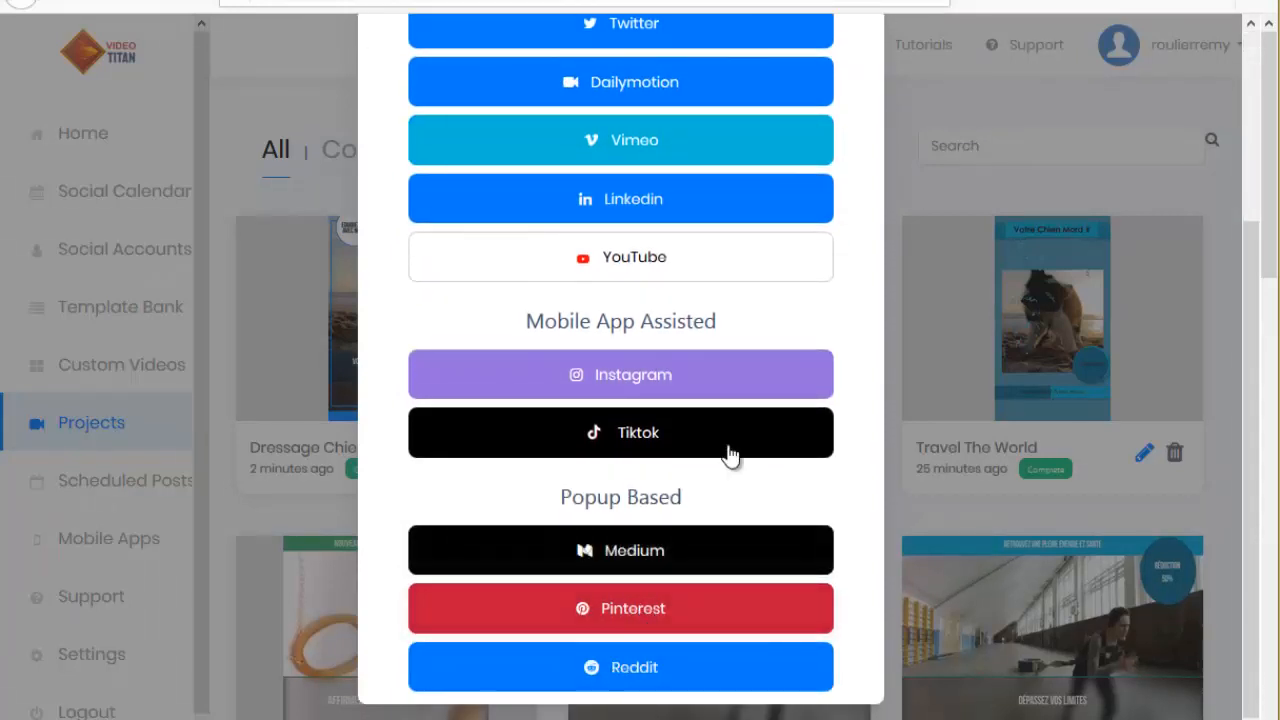
pyautogui.scroll(3, 734, 451)
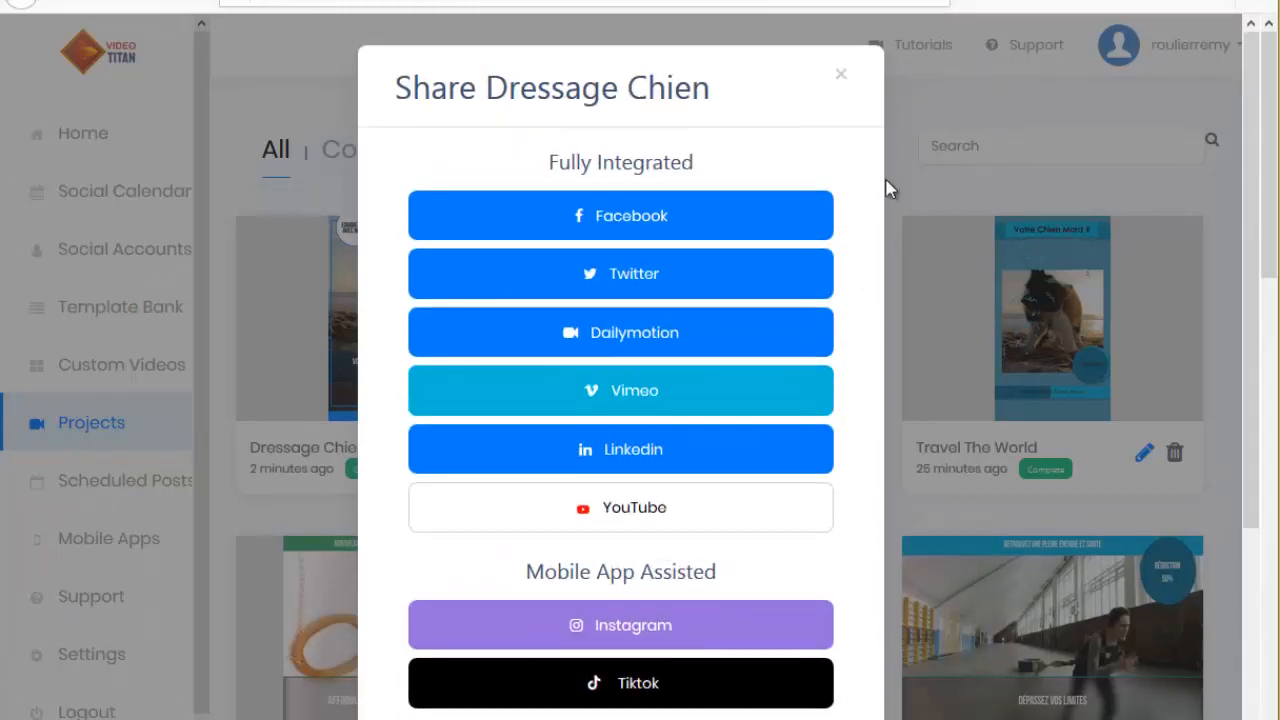
# Prepare a Facebook share from the Achat Utile account with the message "Dressage Chiendzedgze"
pyautogui.click(657, 228)
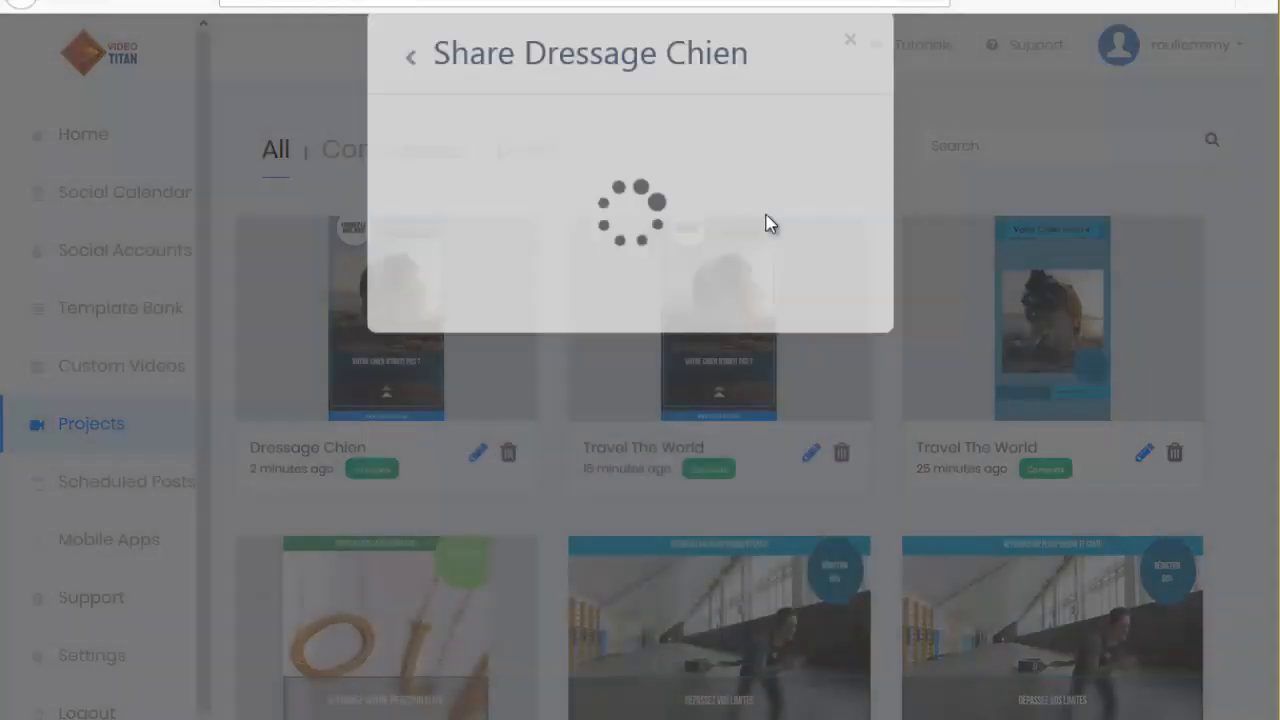
pyautogui.click(693, 190)
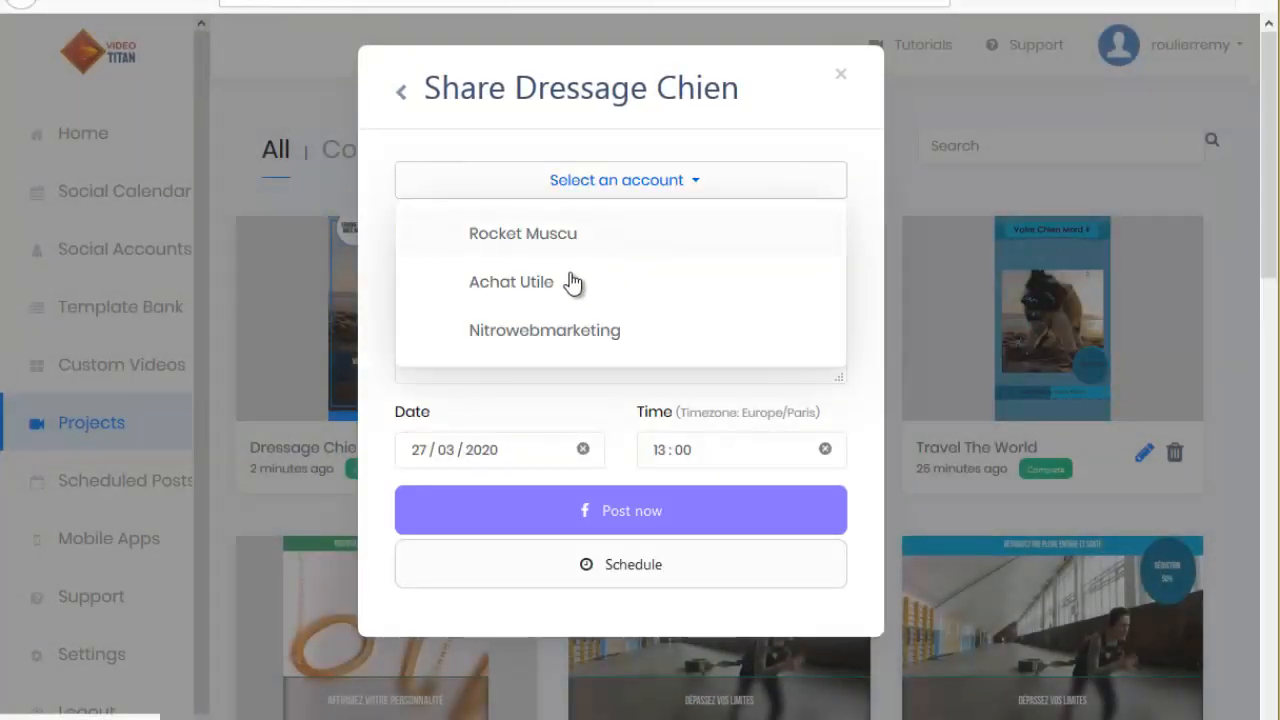
pyautogui.click(571, 283)
pyautogui.click(571, 296)
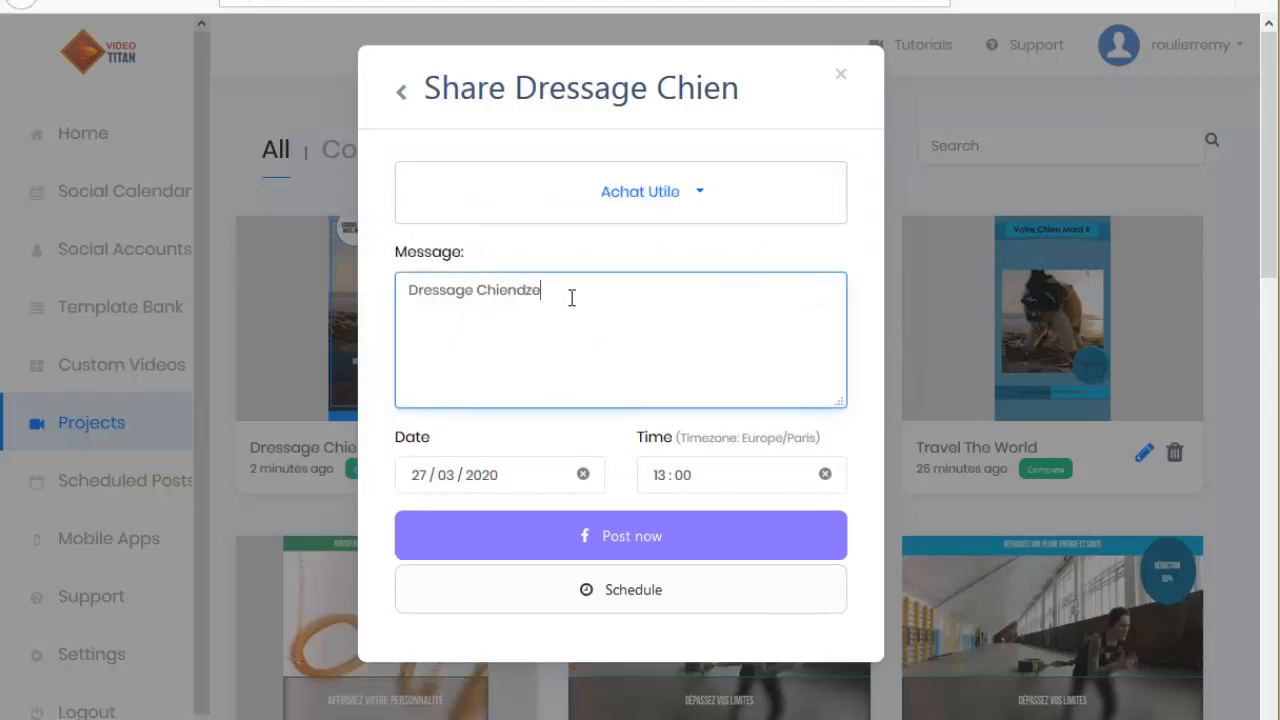
# Set the Facebook post's schedule to 15/05/2020 at 14:00, then close the share form without posting or scheduling
pyautogui.click(476, 475)
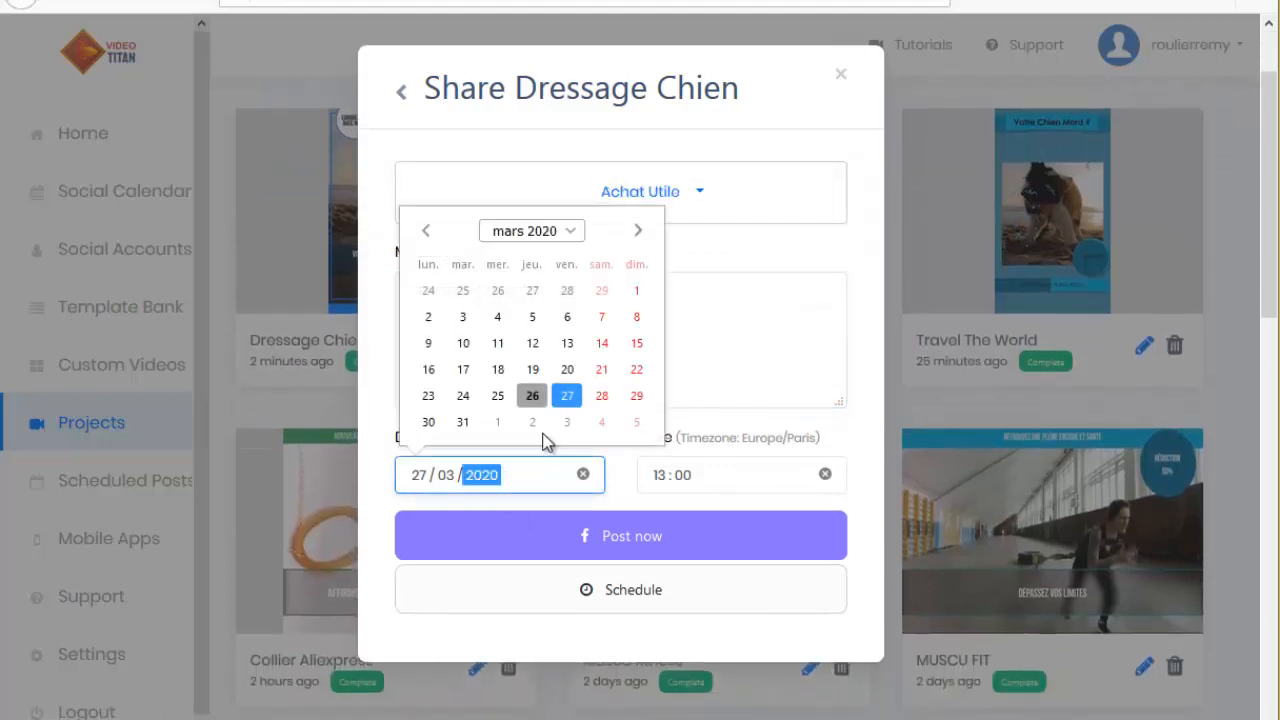
pyautogui.click(637, 232)
pyautogui.click(637, 232)
pyautogui.click(567, 343)
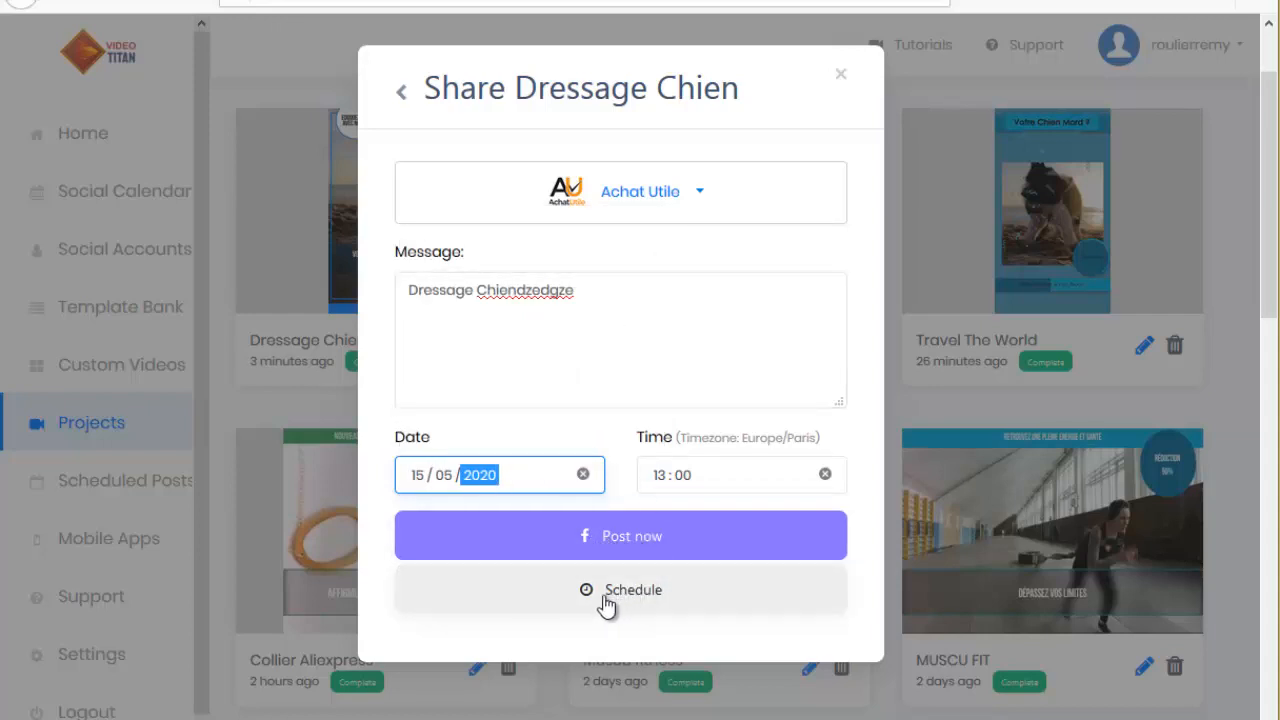
pyautogui.click(664, 477)
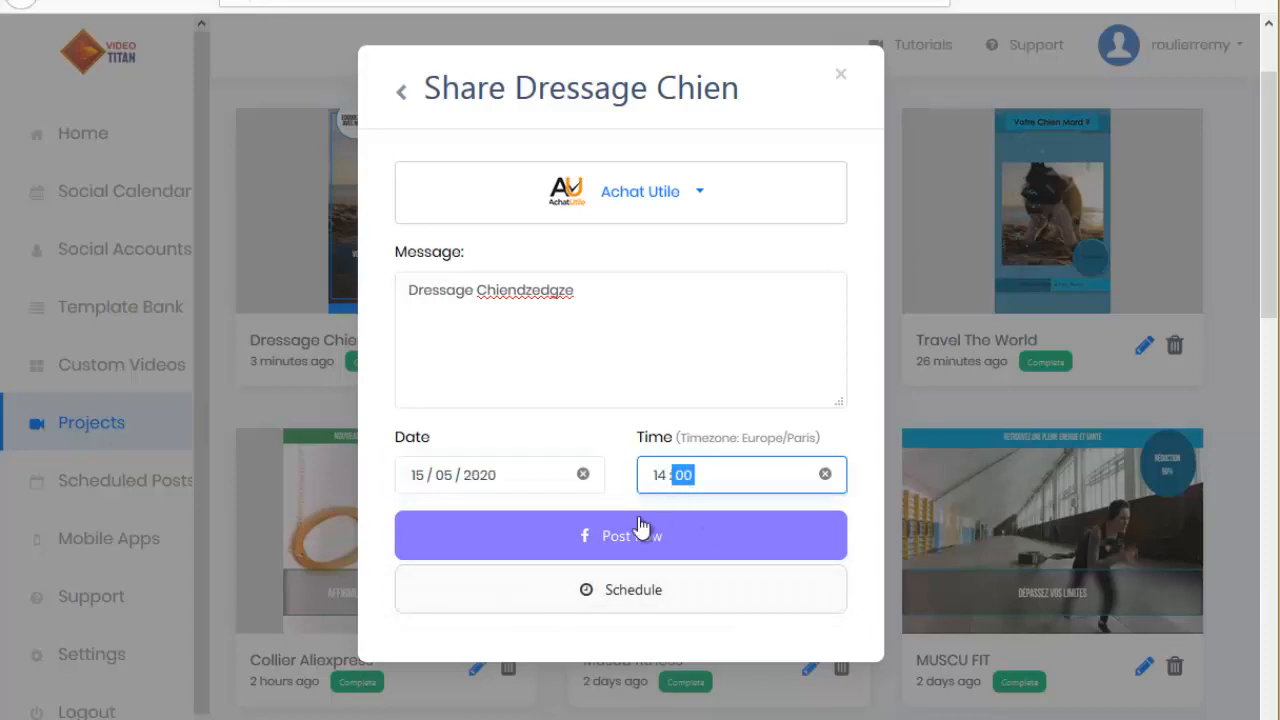
pyautogui.scroll(1, 694, 413)
pyautogui.click(840, 74)
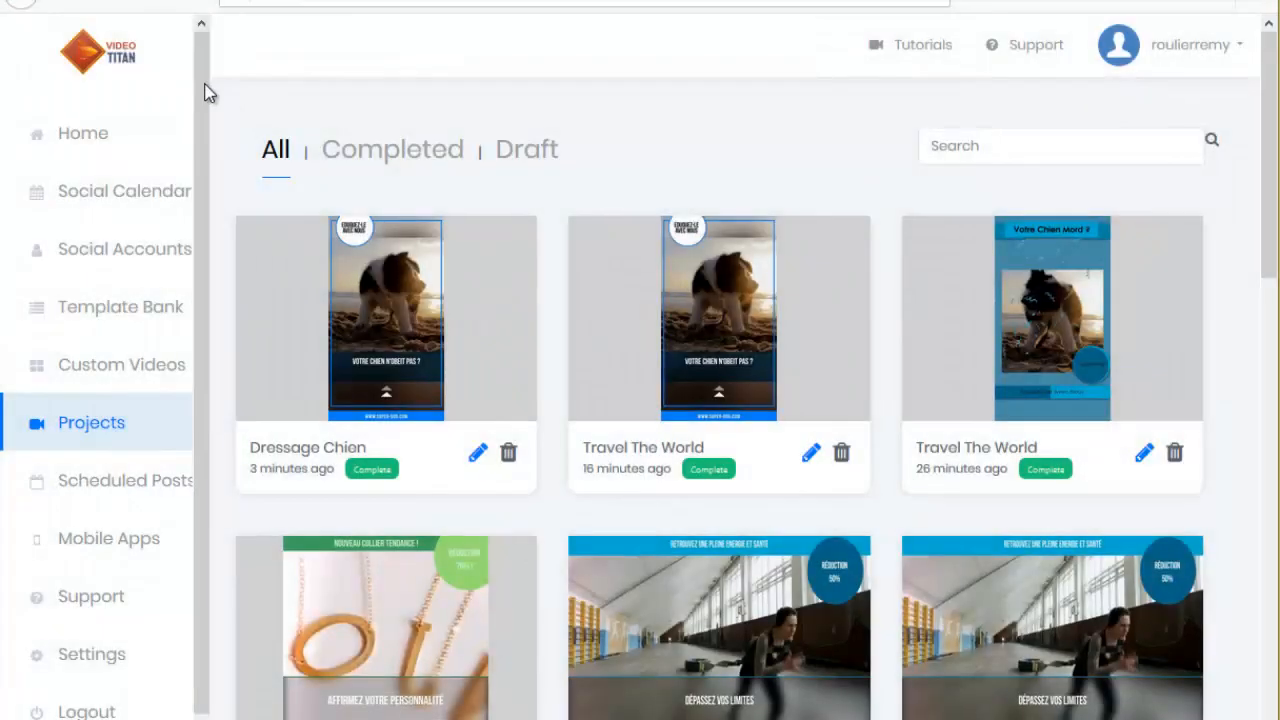